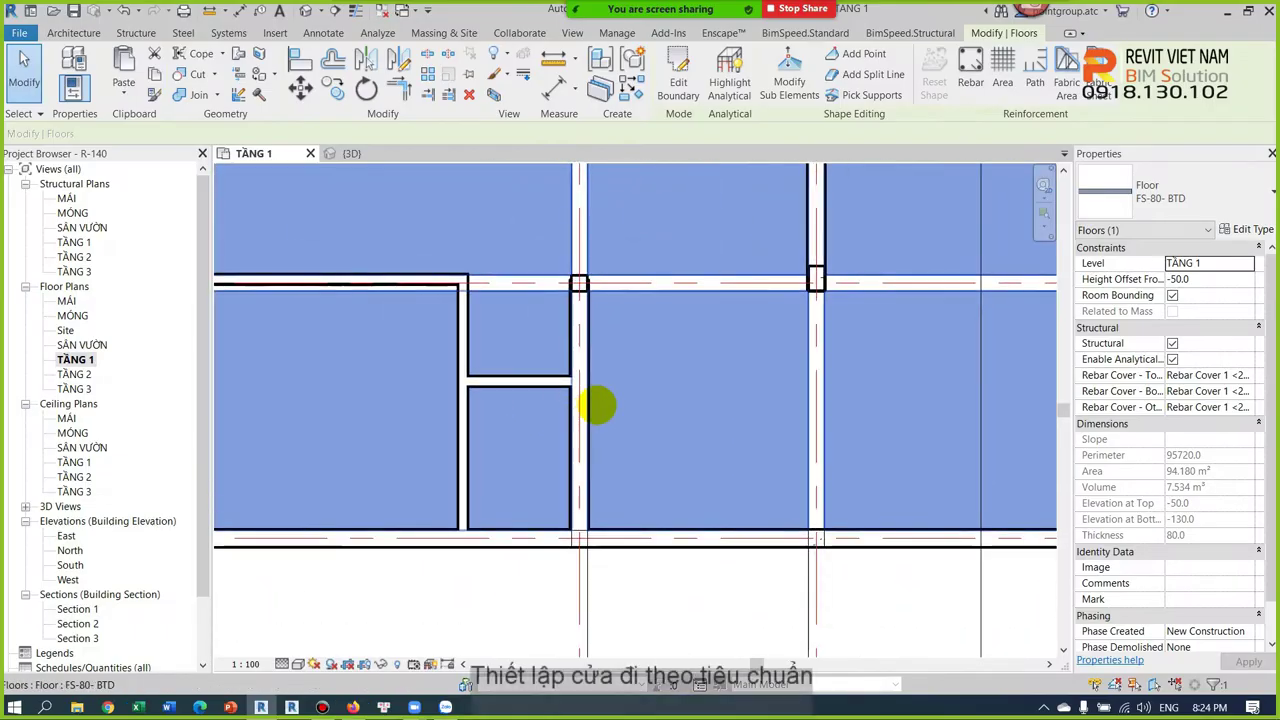
Clear the selection, recentre the TẦNG 1 plan and start the Architecture Door tool
key("Escape")
scroll(700, 380, "down", 2)
mouse_move(700, 380)
middle_mouse_down()
mouse_move(677, 400)
mouse_move(686, 391)
mouse_move(688, 424)
middle_mouse_up()
scroll(700, 425, "up", 2)
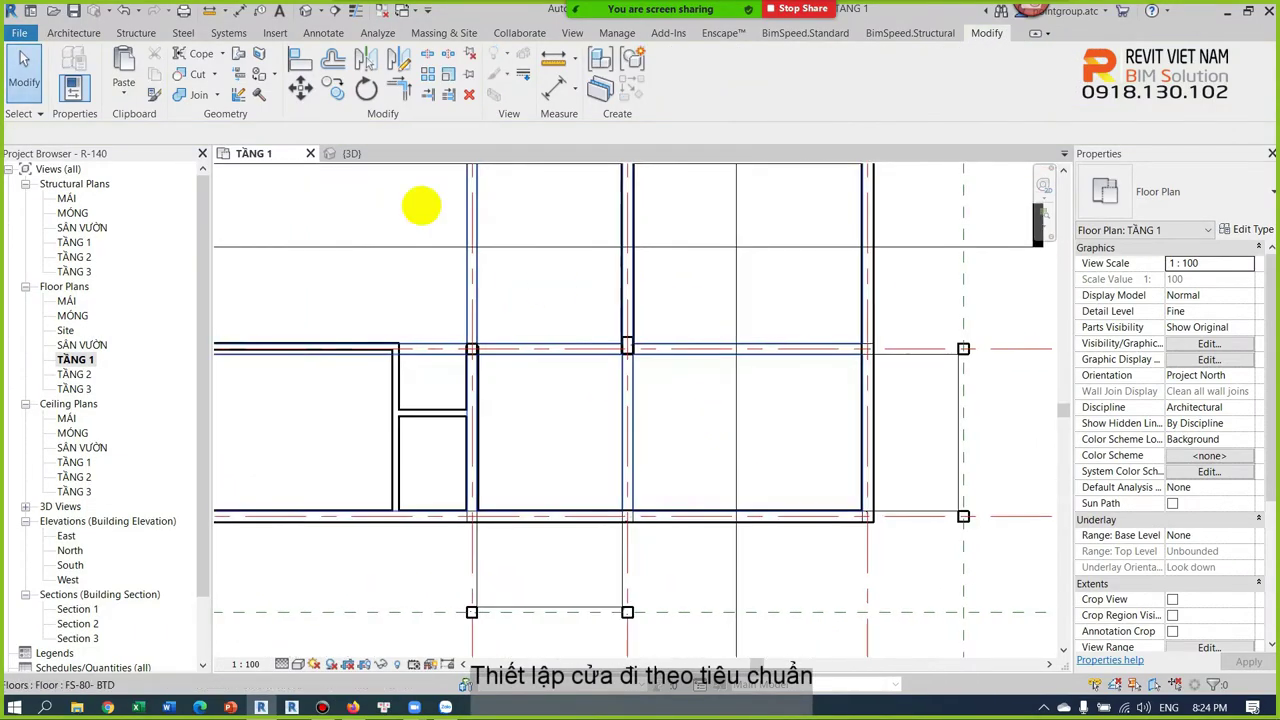
left_click(73, 32)
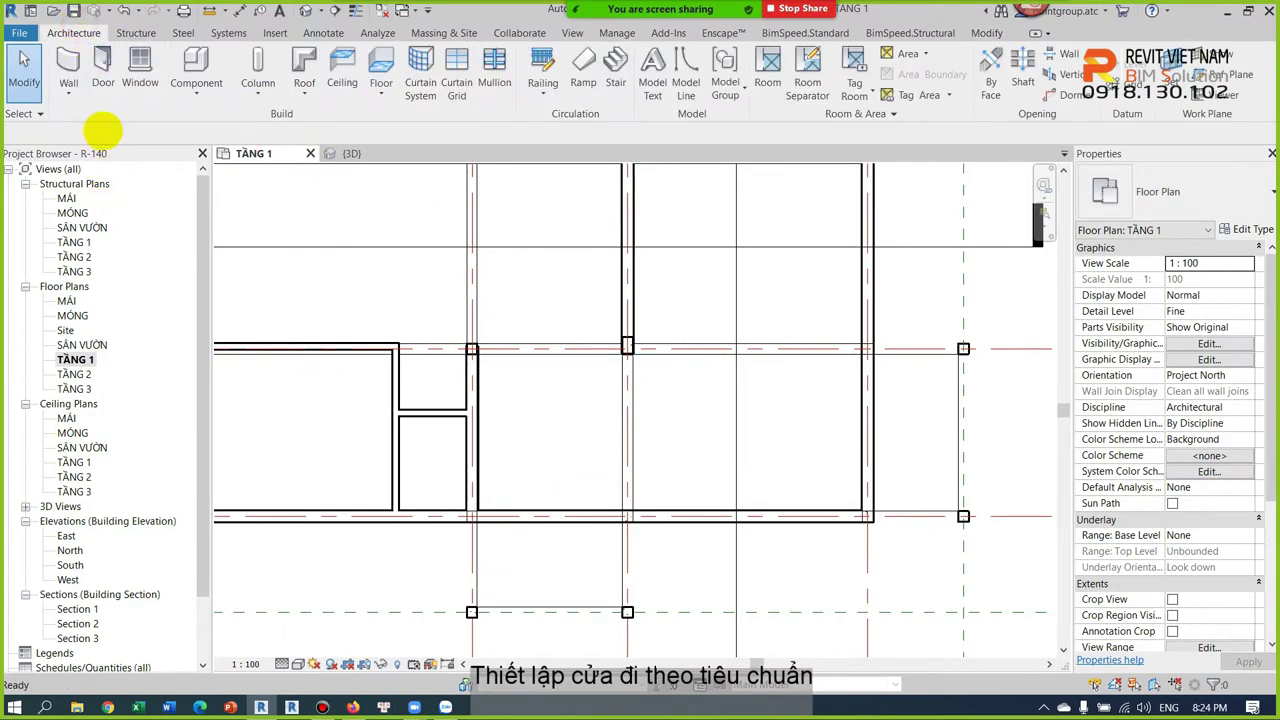
left_click(103, 65)
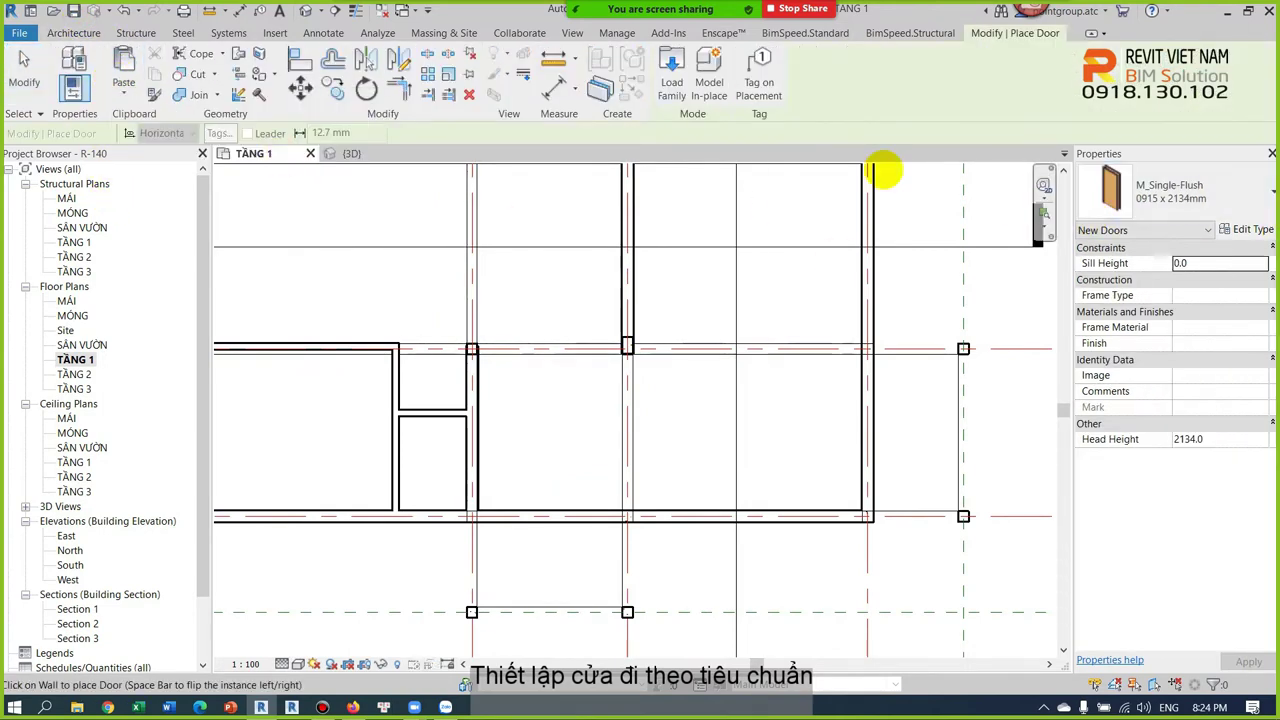
Load M_Door-Double-Flush_Panel.rfa from the US Metric Doors library and accept its type
left_click(671, 72)
scroll(586, 343, "down", 5)
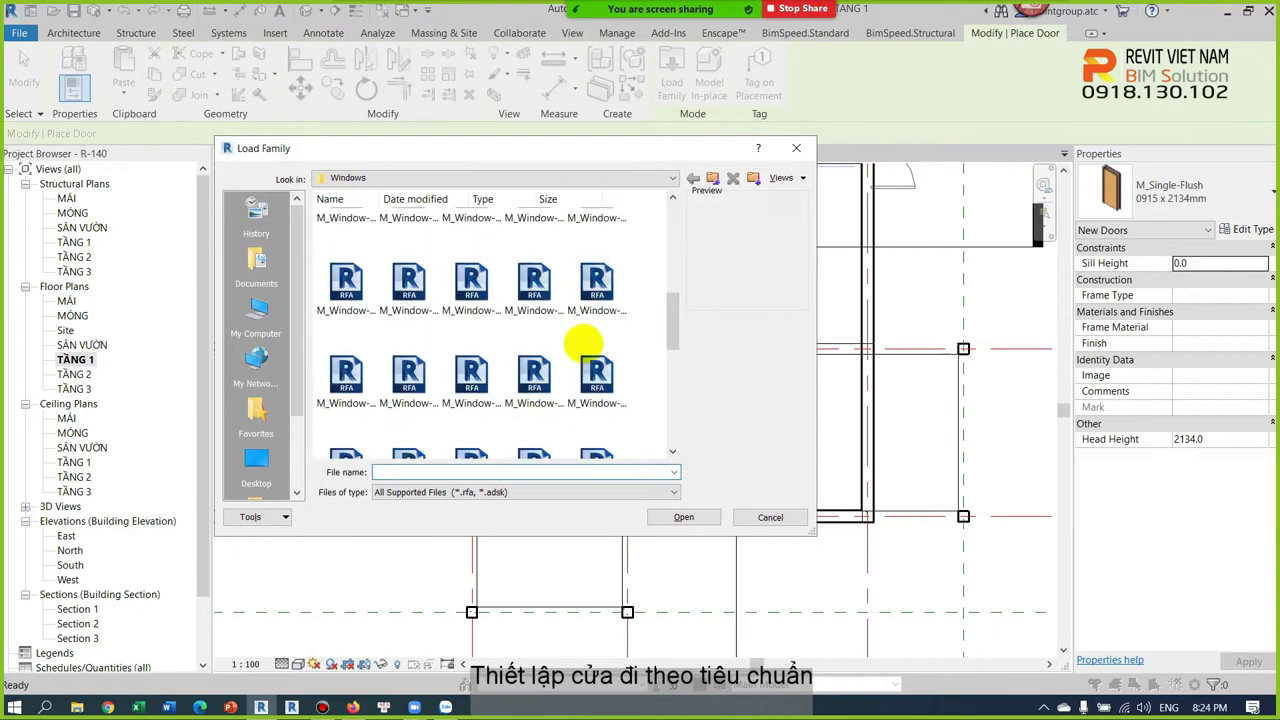
scroll(586, 343, "up", 3)
scroll(640, 280, "up", 2)
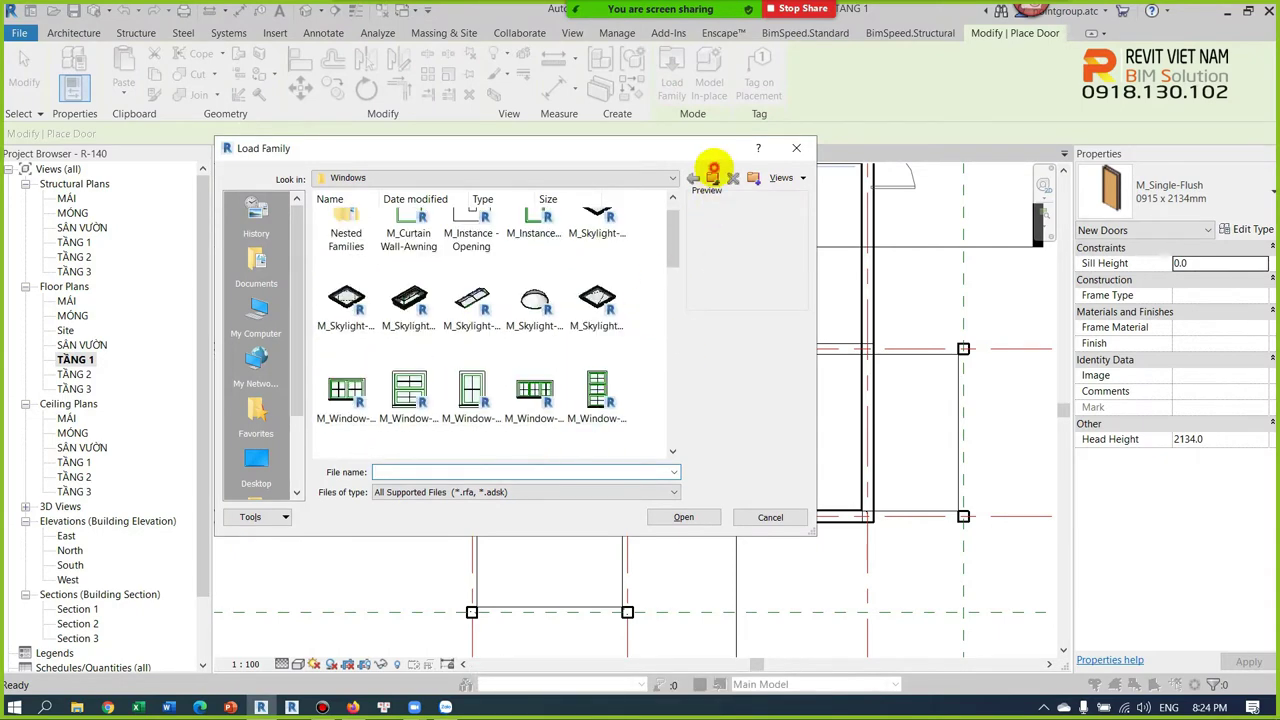
left_click(712, 178)
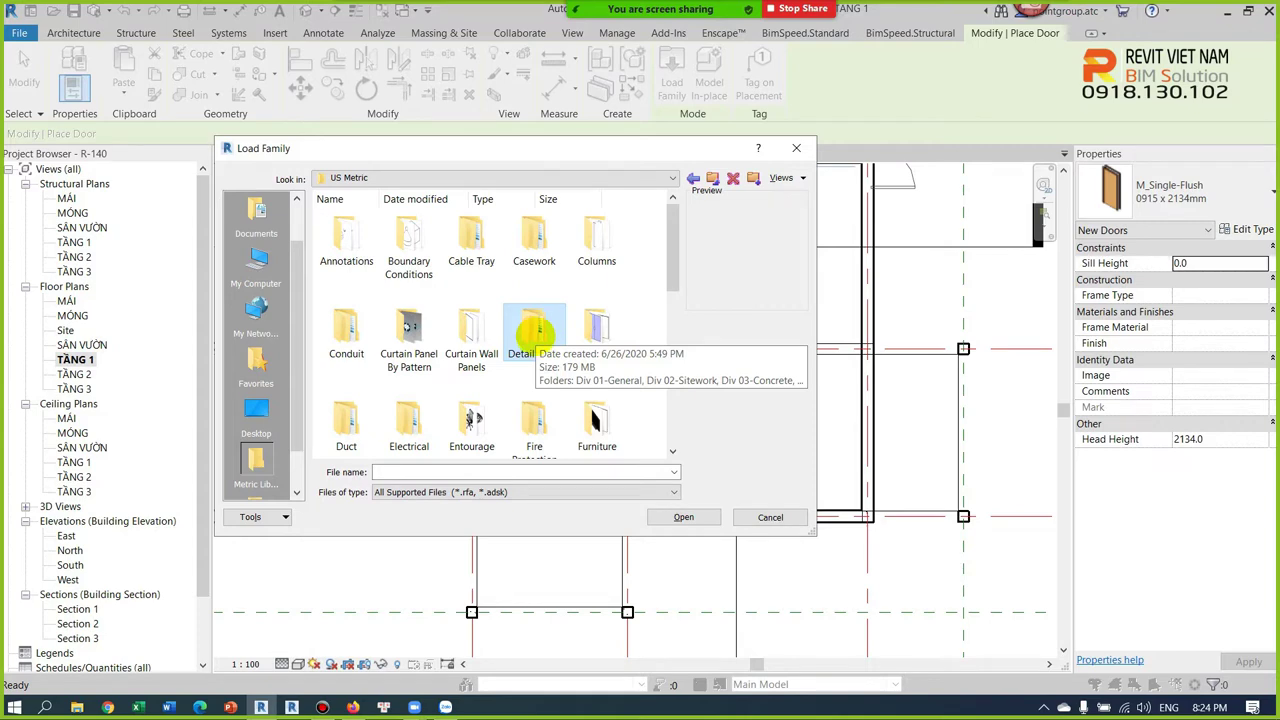
double_click(597, 330)
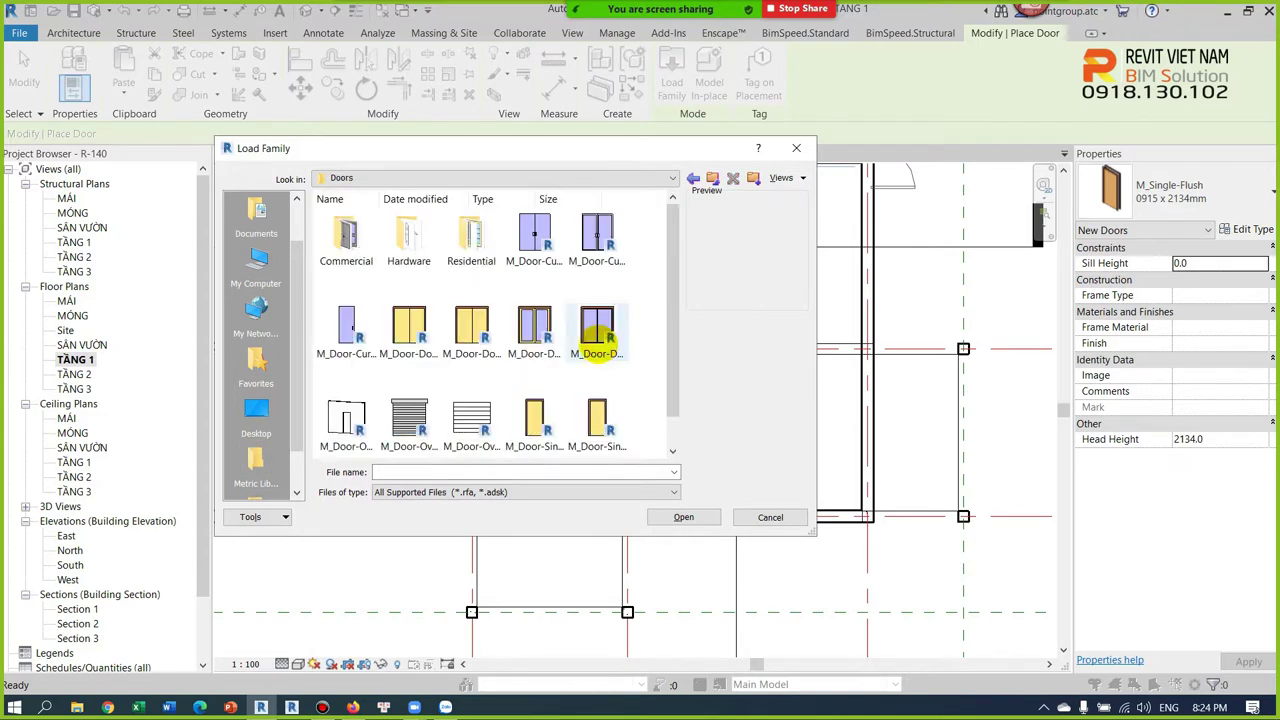
left_click(471, 333)
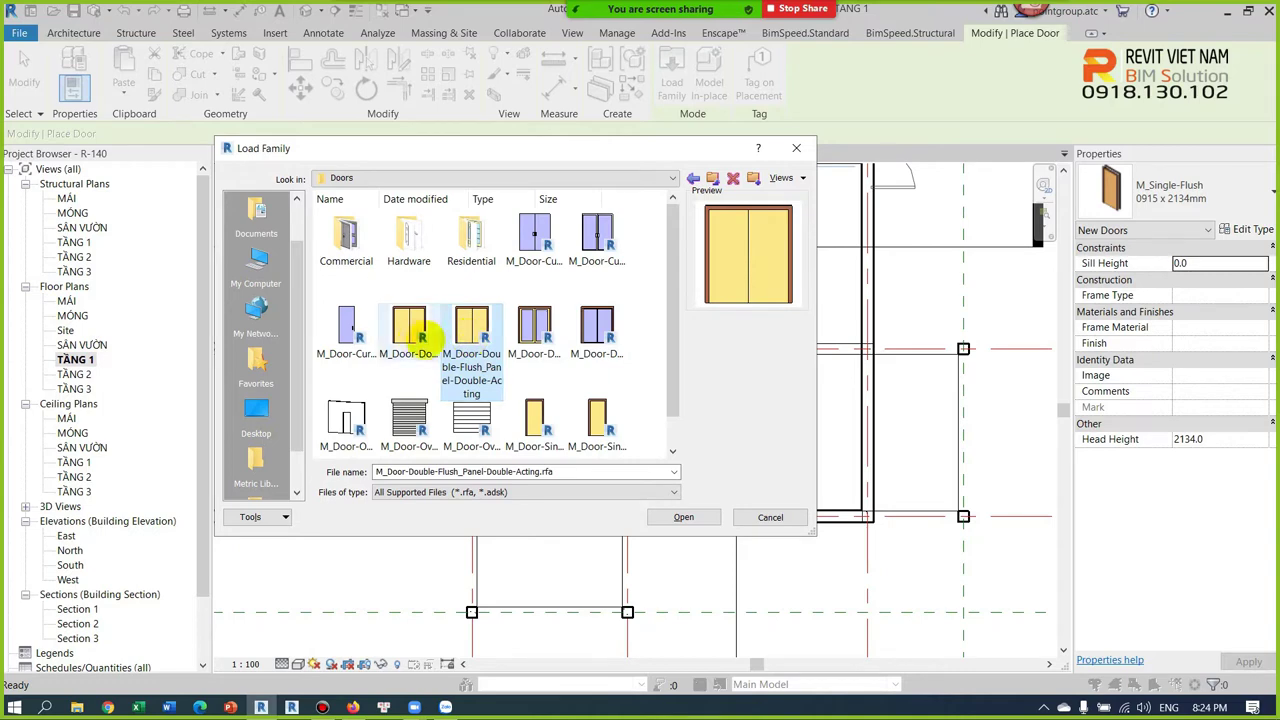
left_click(409, 330)
left_click(471, 340)
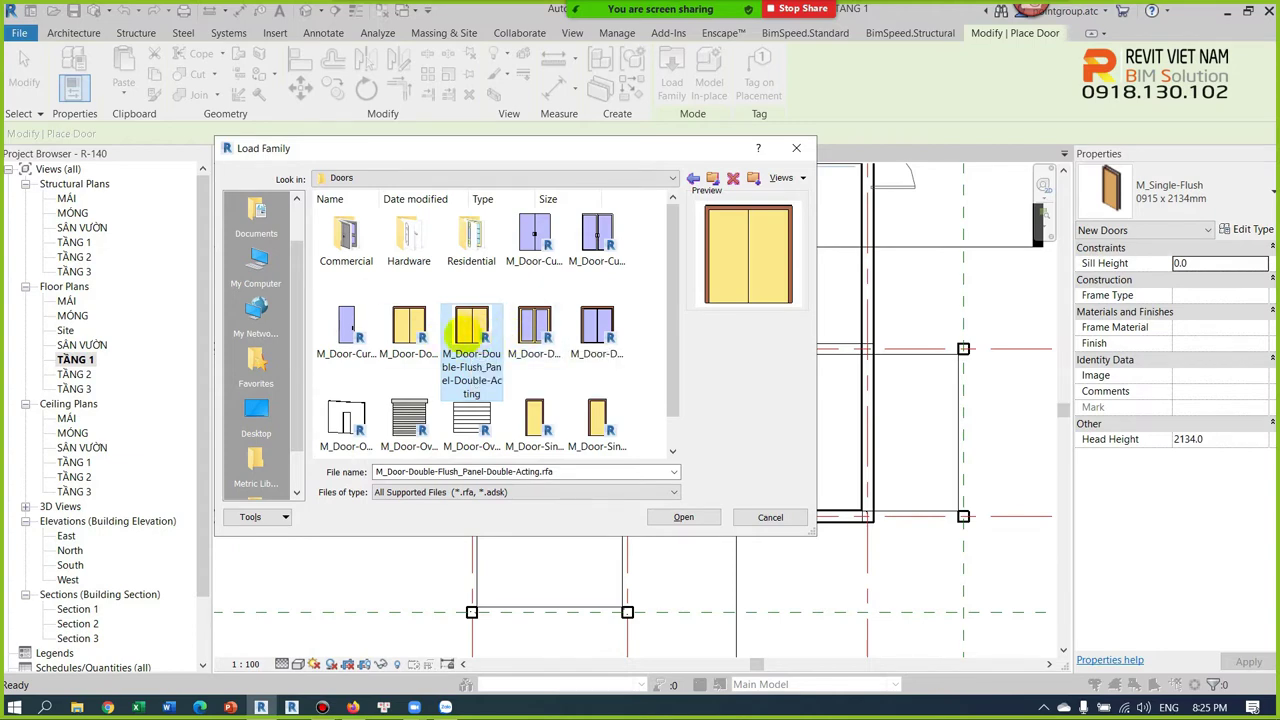
left_click(416, 336)
double_click(416, 336)
left_click(716, 438)
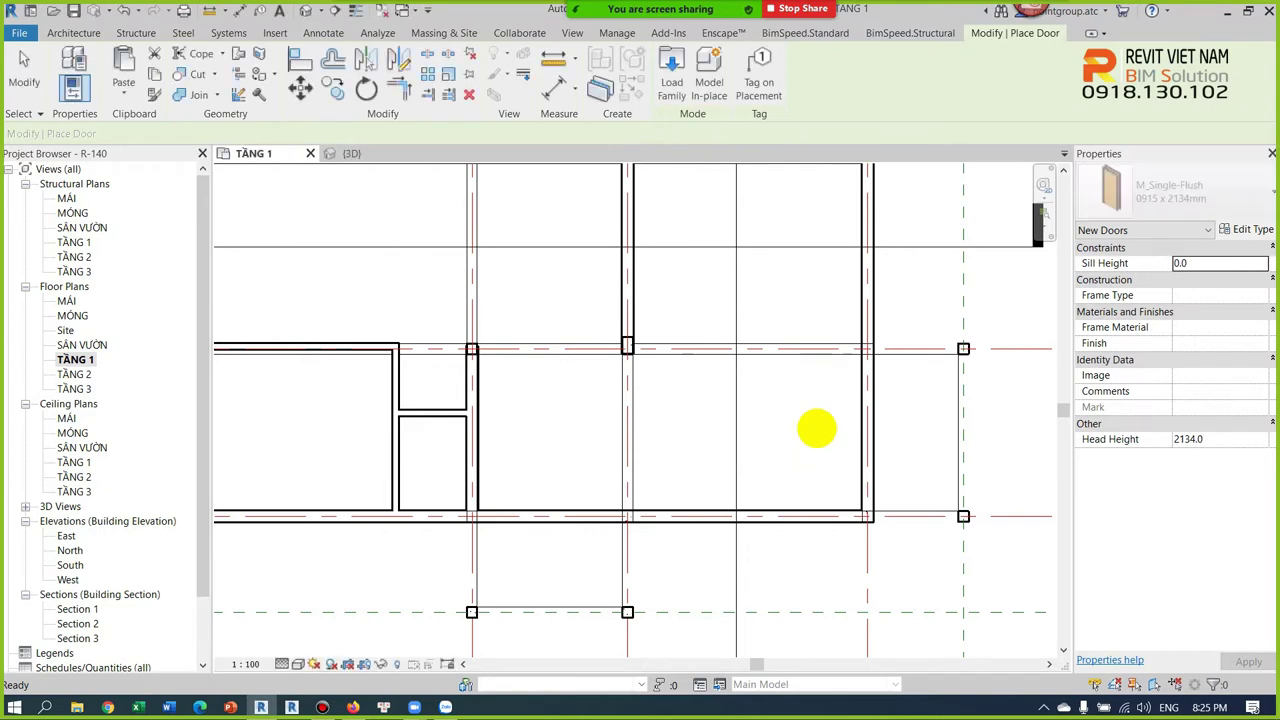
Duplicate the 1700 x 2000mm double door type under the name 1600X2200
scroll(866, 428, "up", 3)
scroll(728, 363, "up", 2)
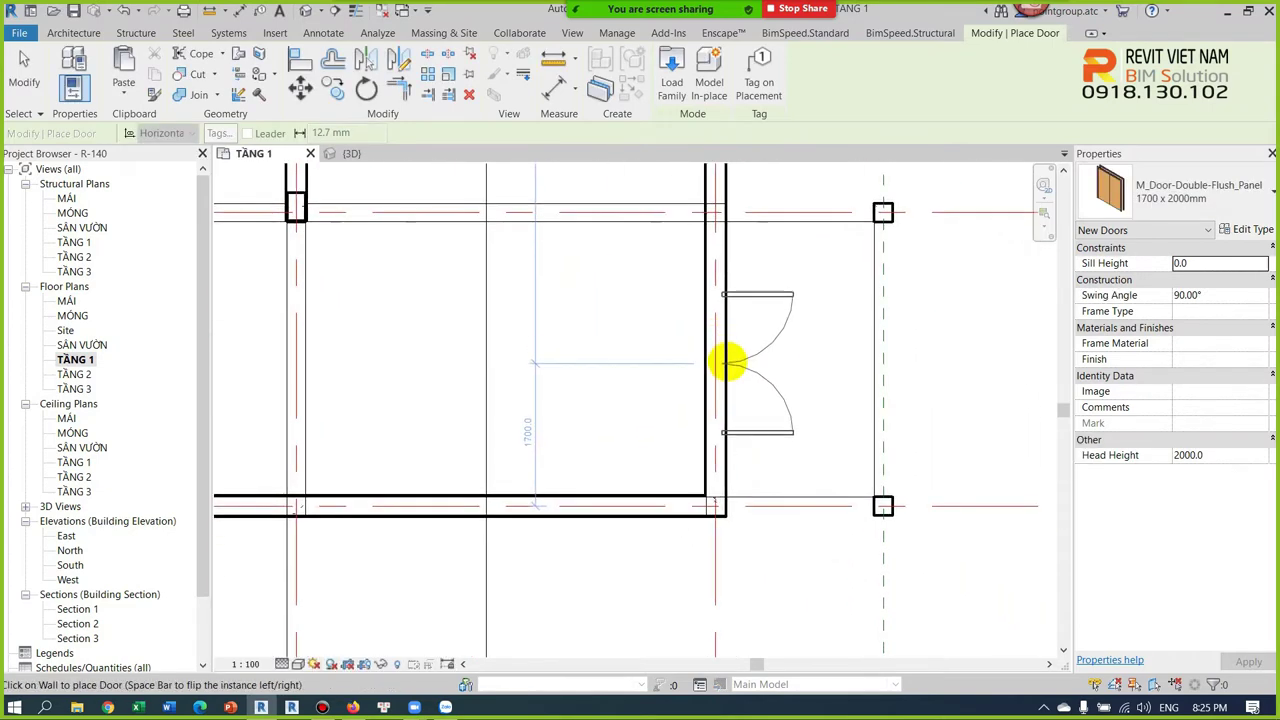
left_click(1250, 229)
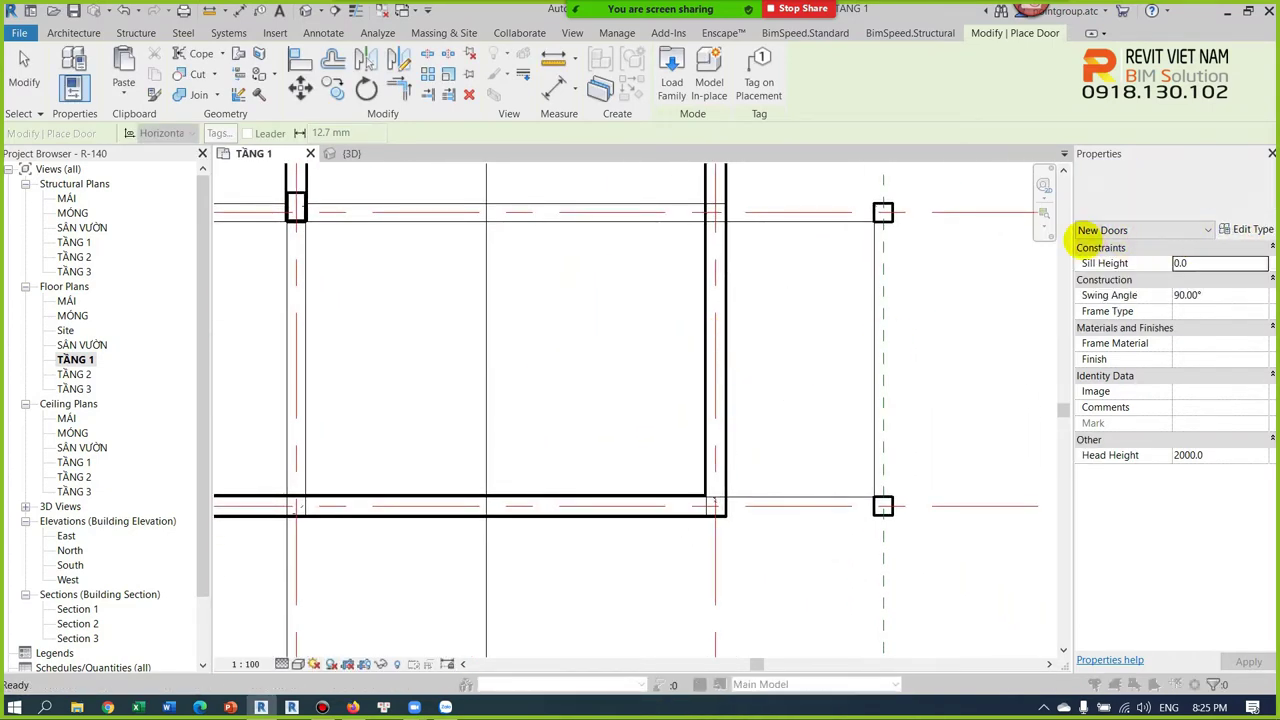
left_click(906, 102)
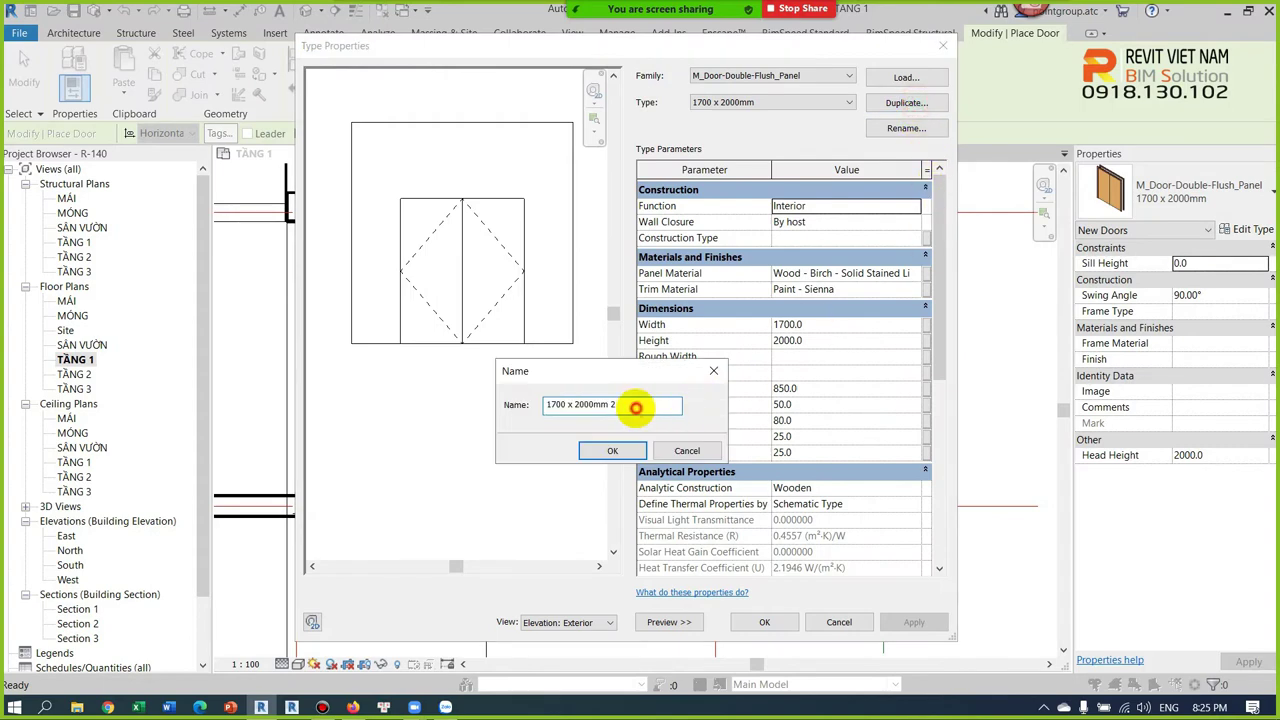
left_click_drag(634, 406, 520, 410)
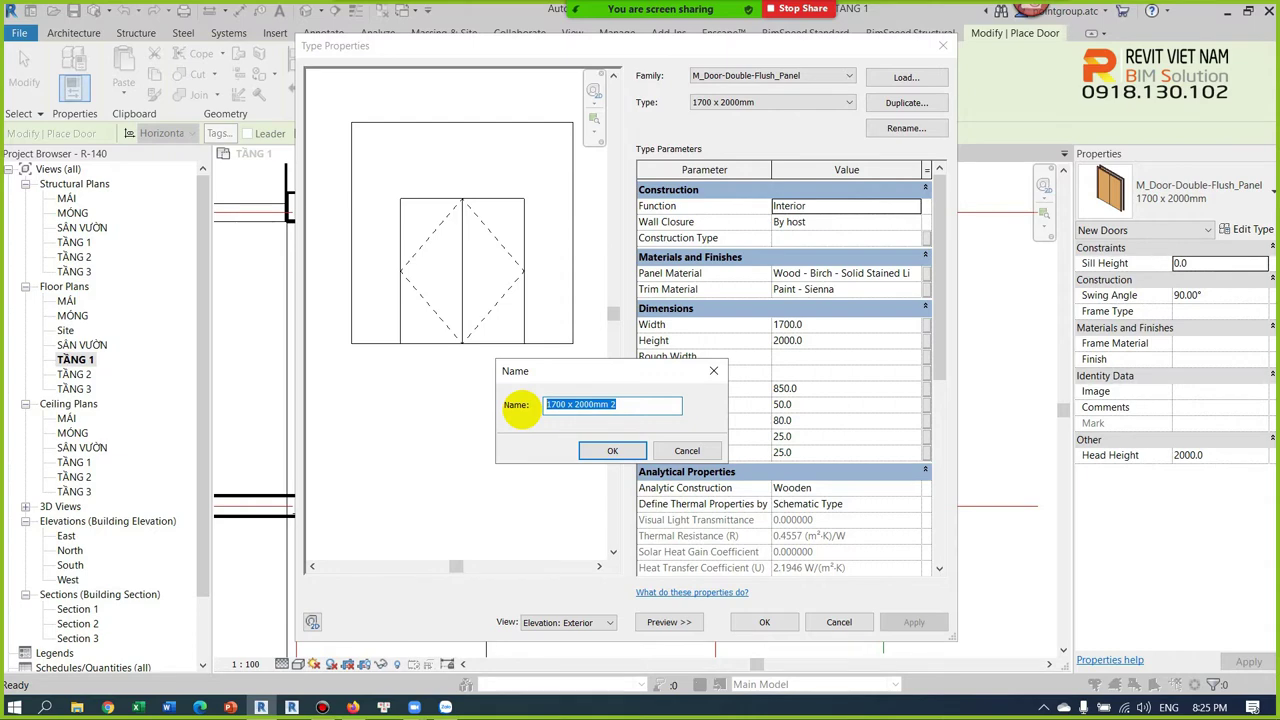
type("1600X2200")
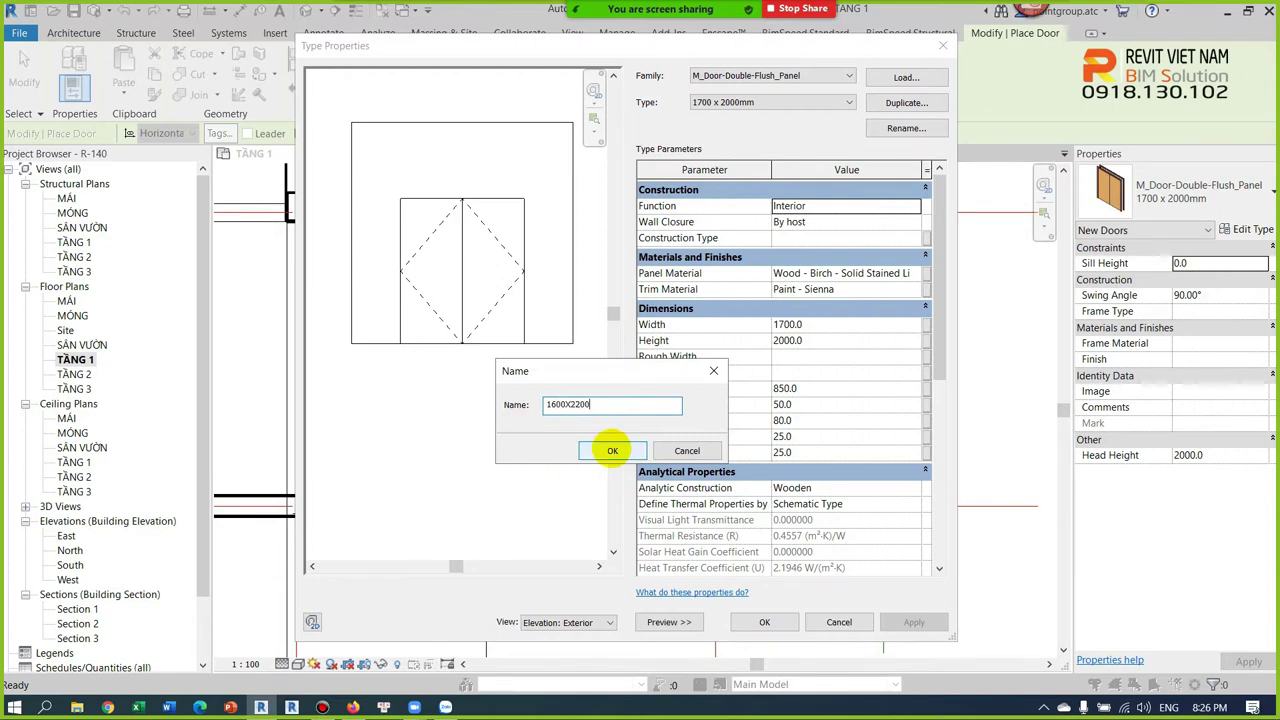
left_click(612, 450)
Set the 1600X2200 type's Width to 1600 and Height to 2200, then apply
left_click(826, 324)
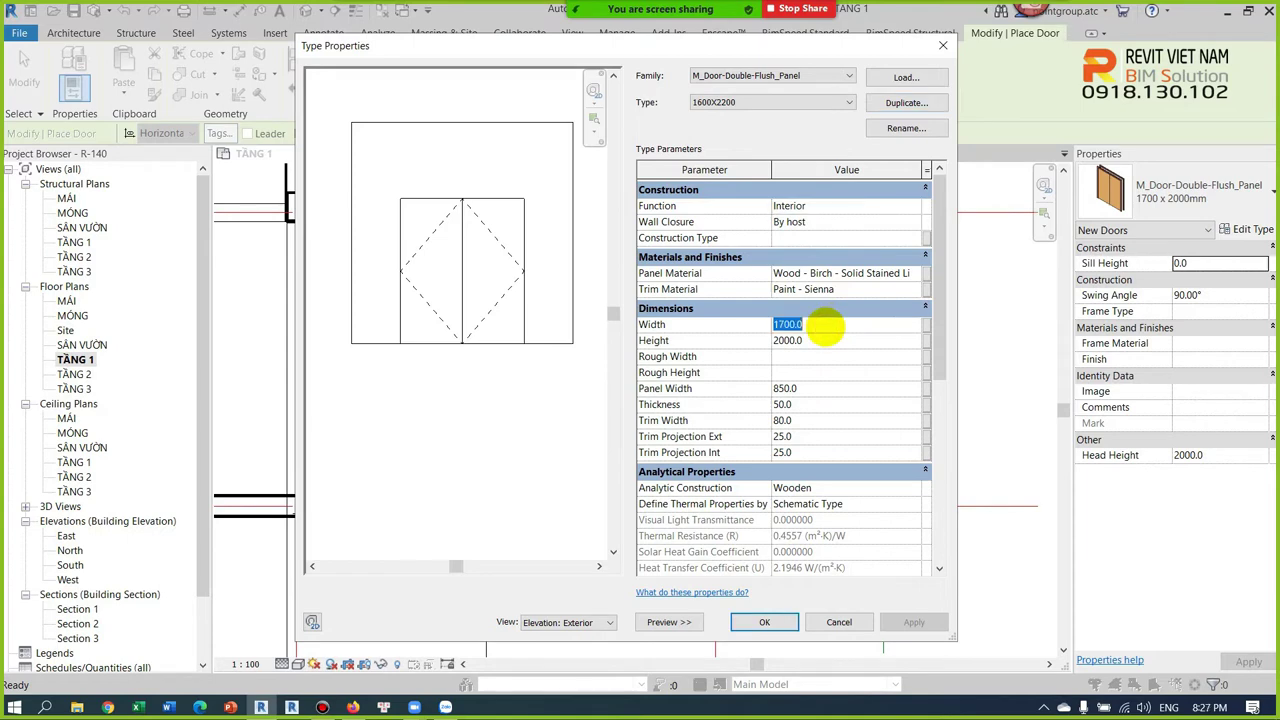
type("1600")
left_click(834, 341)
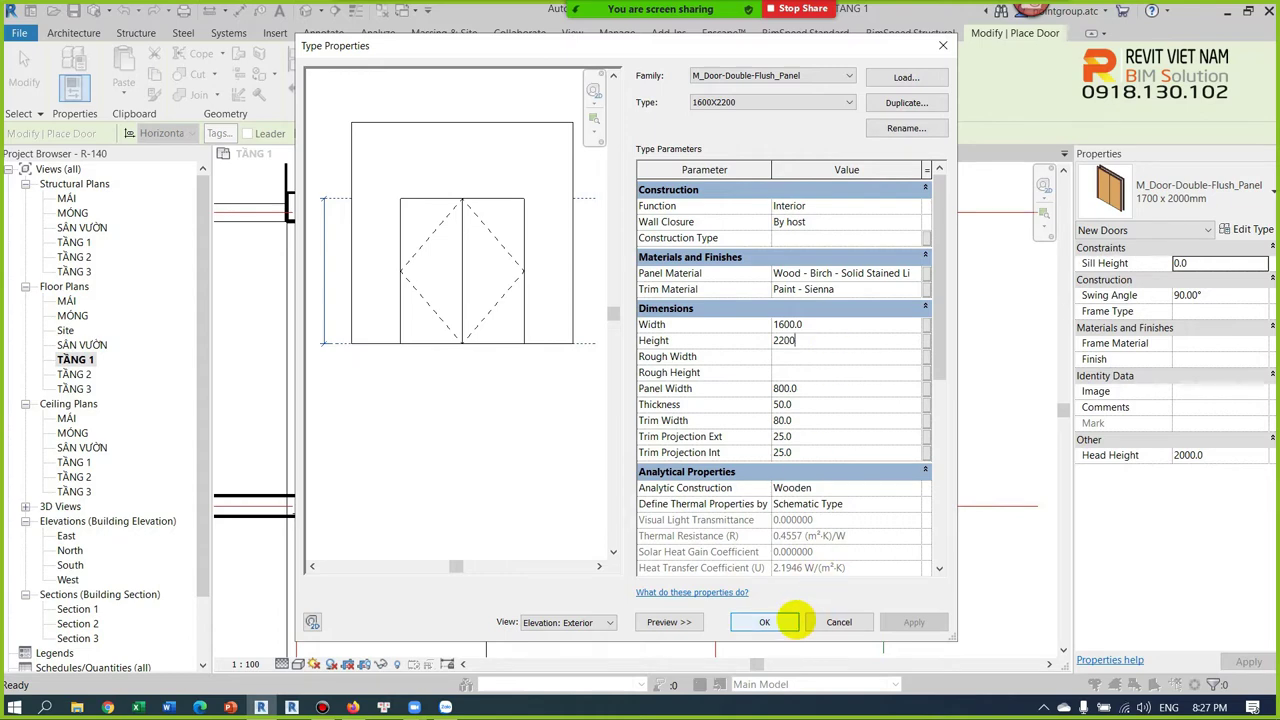
left_click(785, 620)
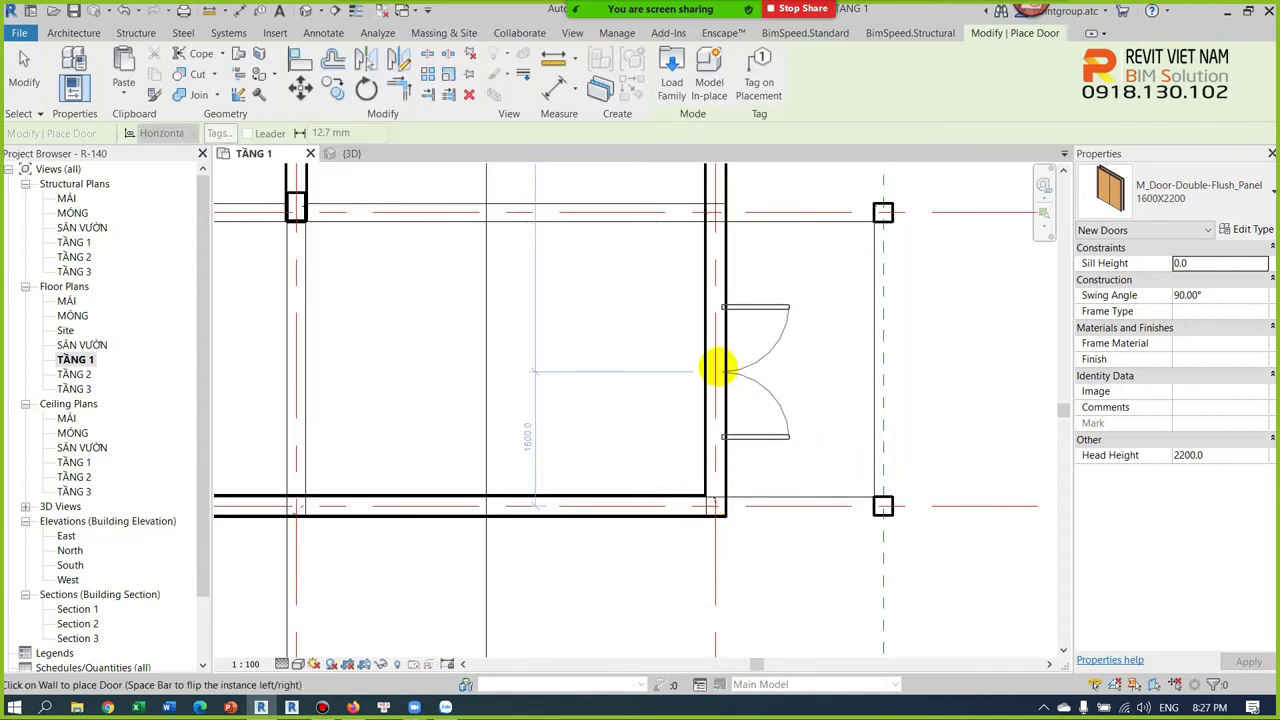
Place 1600X2200 doors in the B–C wall and the 2–3 wall, then finish placement
left_click(735, 365)
scroll(738, 365, "down", 2)
scroll(700, 362, "down", 1)
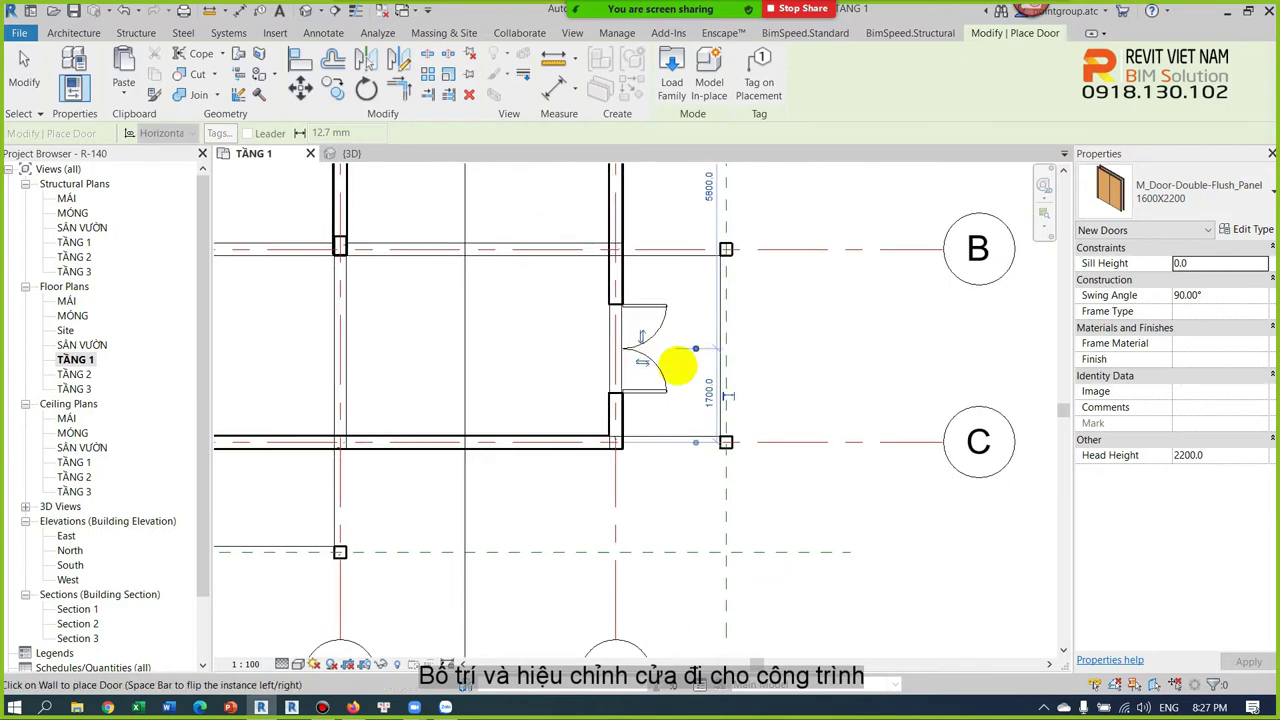
scroll(640, 390, "down", 2)
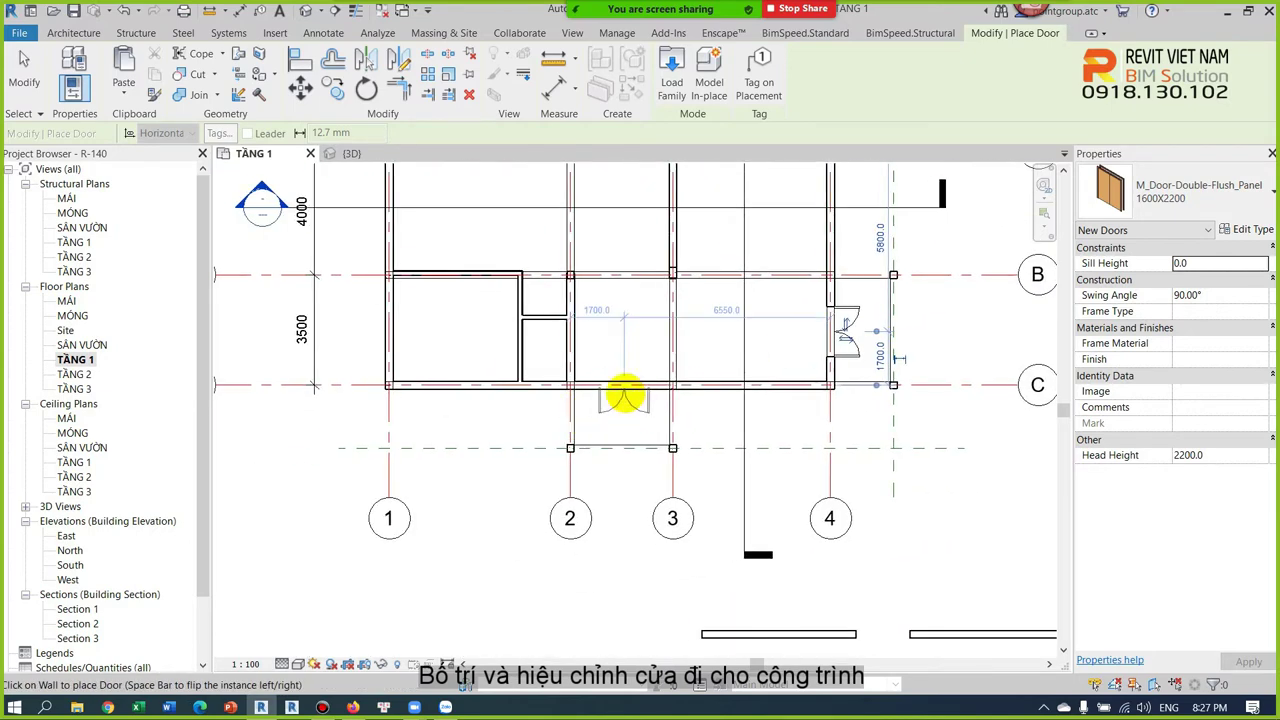
left_click(625, 395)
scroll(625, 395, "up", 2)
scroll(625, 390, "up", 1)
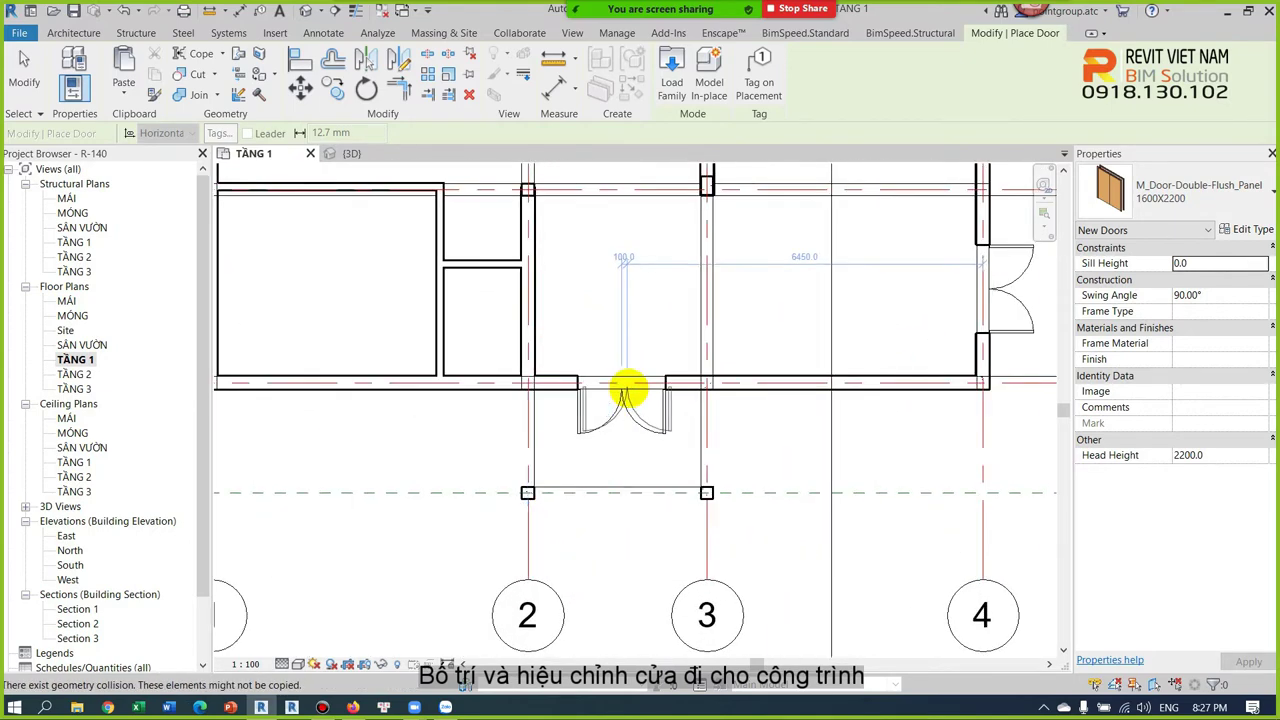
key("Escape")
key("Escape")
scroll(615, 400, "down", 2)
scroll(610, 410, "down", 1)
Dimension from grid 2 through the door centre to grid 3 (1700/1550) with DI
key("d")
key("i")
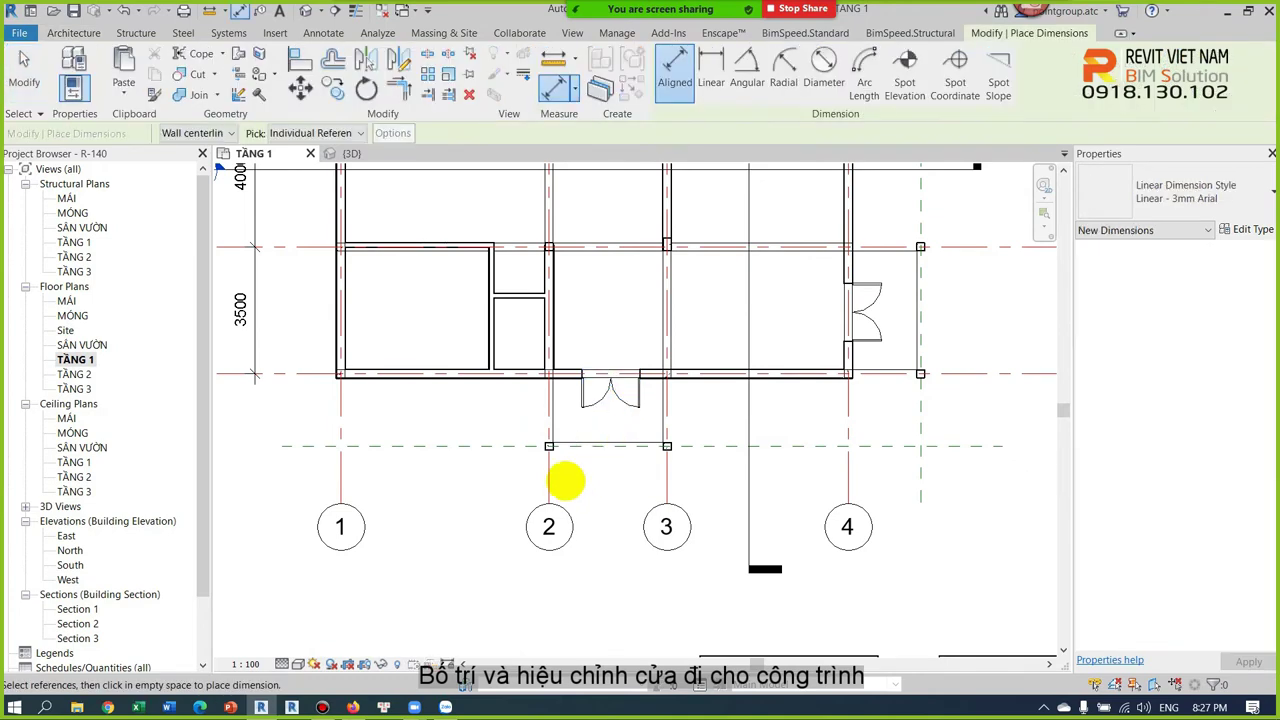
left_click(550, 475)
left_click(609, 392)
left_click(668, 478)
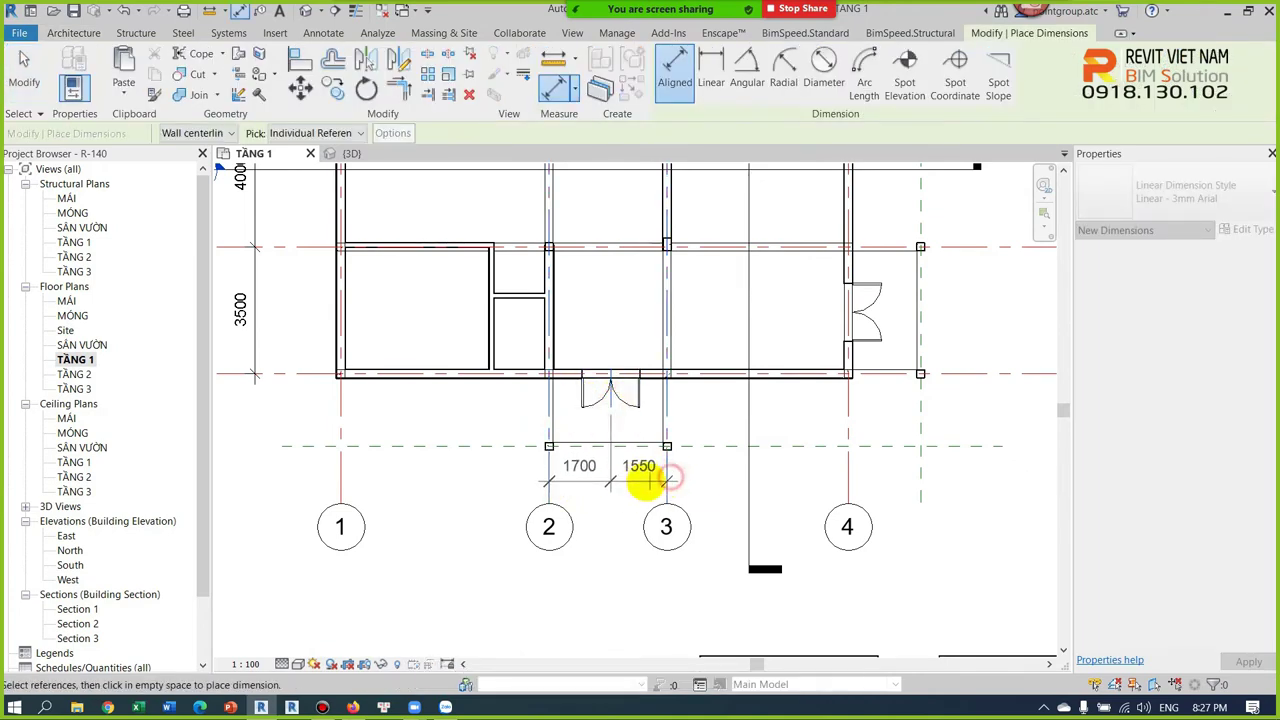
scroll(651, 486, "up", 2)
left_click(620, 494)
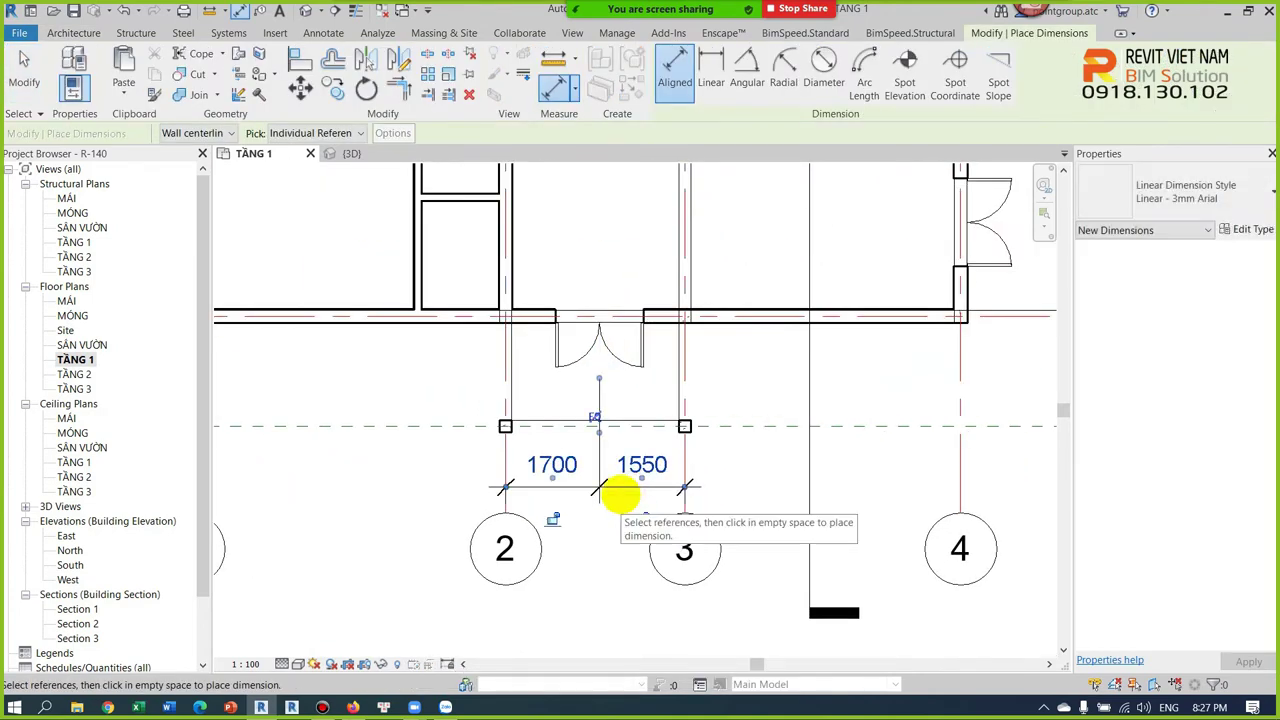
key("Escape")
key("Escape")
Dimension from grid C through the door centre to grid B (1800/1700)
key("d")
key("i")
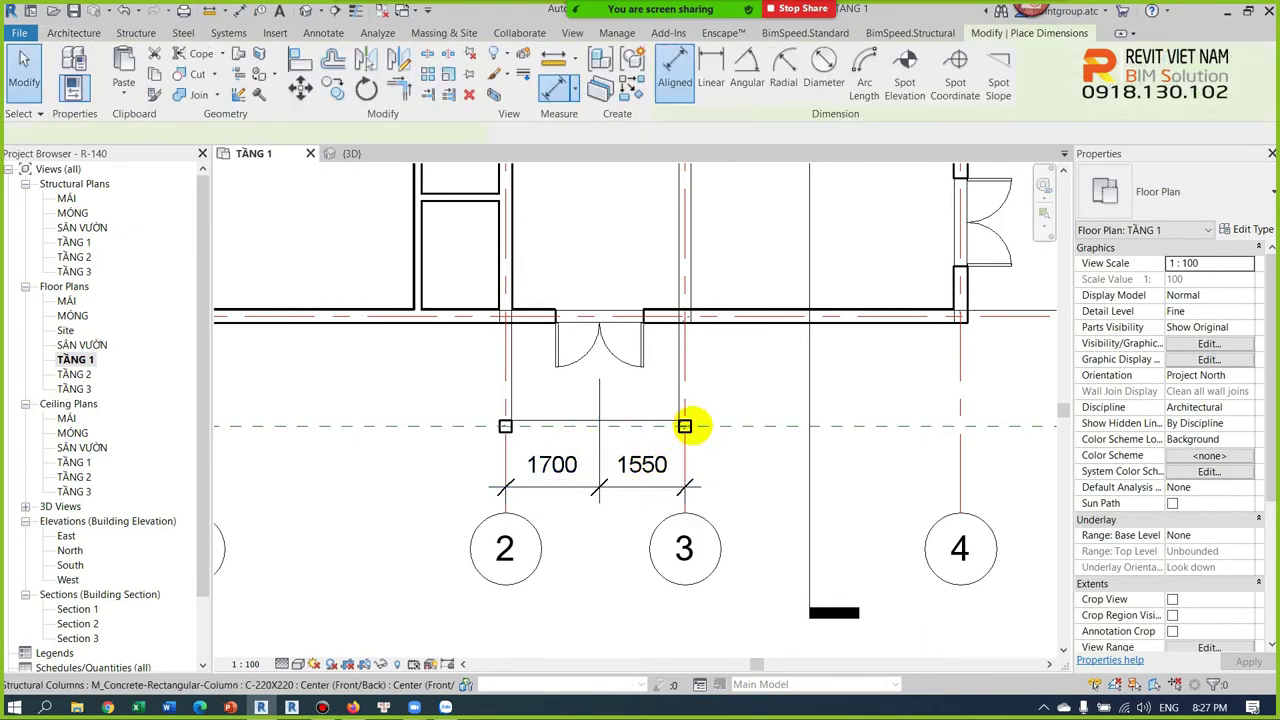
scroll(686, 423, "down", 2)
left_click(771, 436)
left_click(679, 372)
left_click(791, 309)
left_click(810, 372)
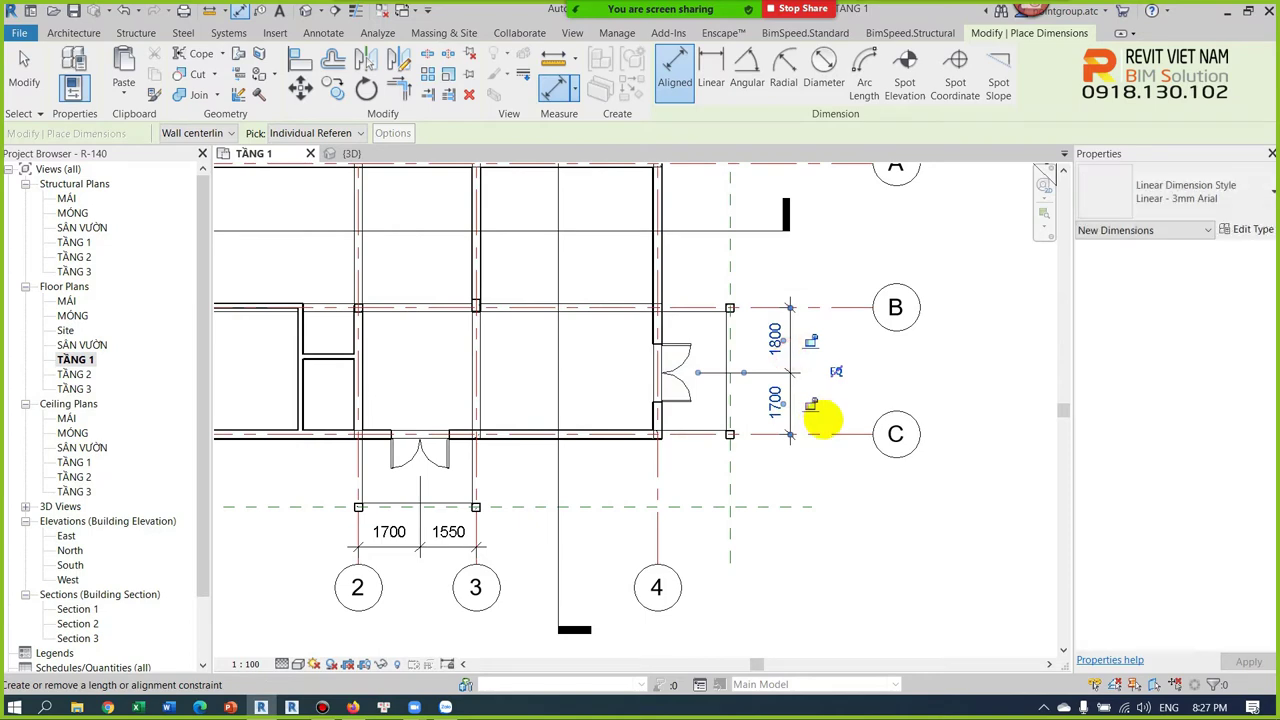
key("Escape")
key("Escape")
Toggle EQ on the 1800/1700 and 1700/1550 dimensions, then deselect
left_click(795, 385)
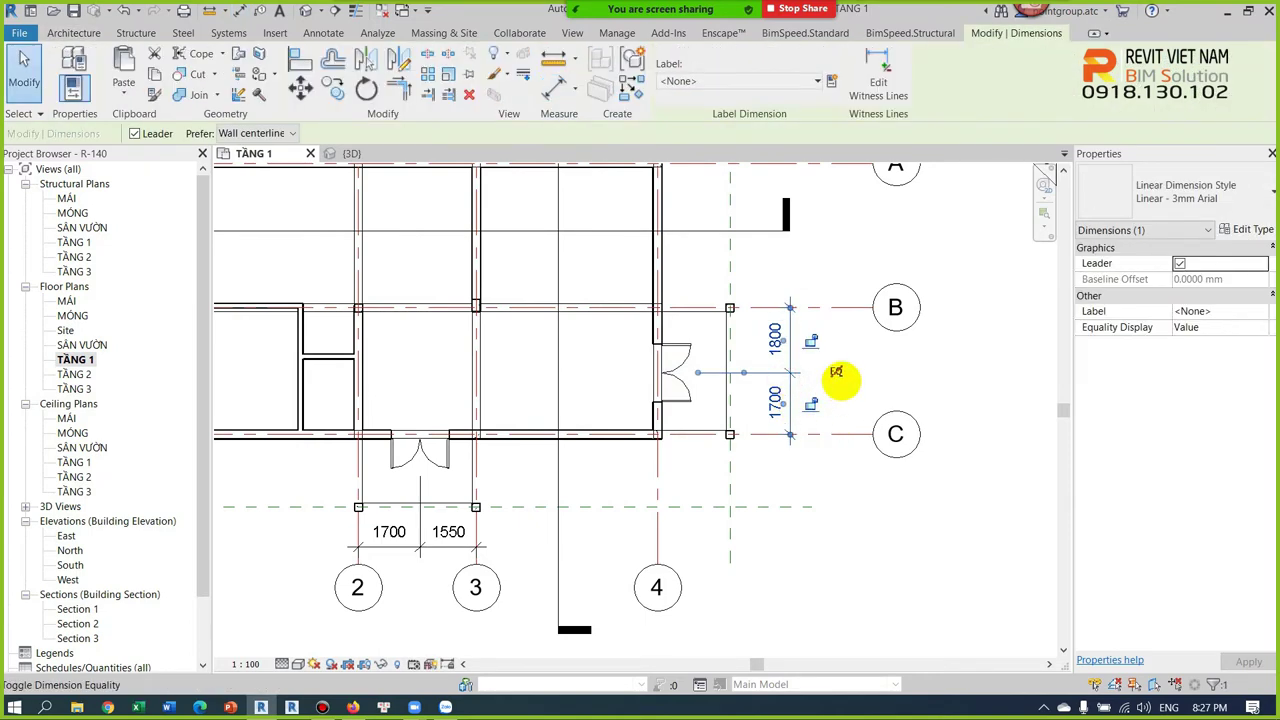
left_click(837, 373)
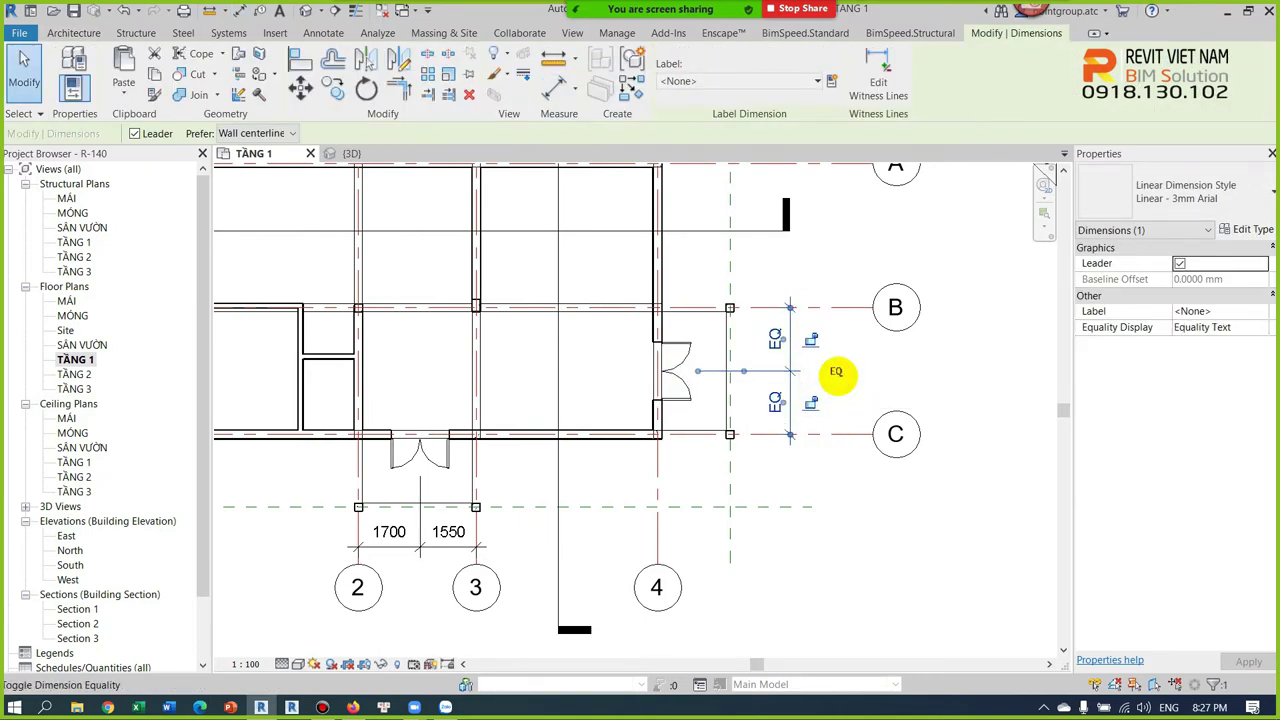
left_click(443, 534)
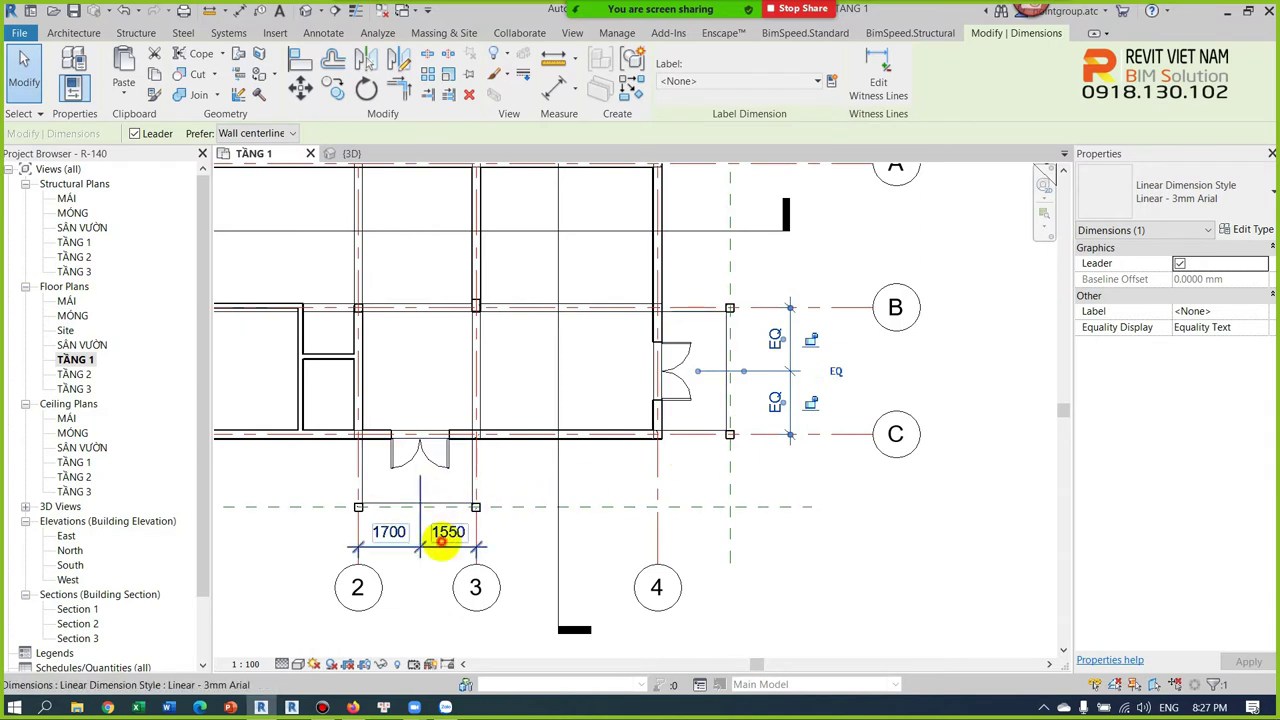
left_click(416, 500)
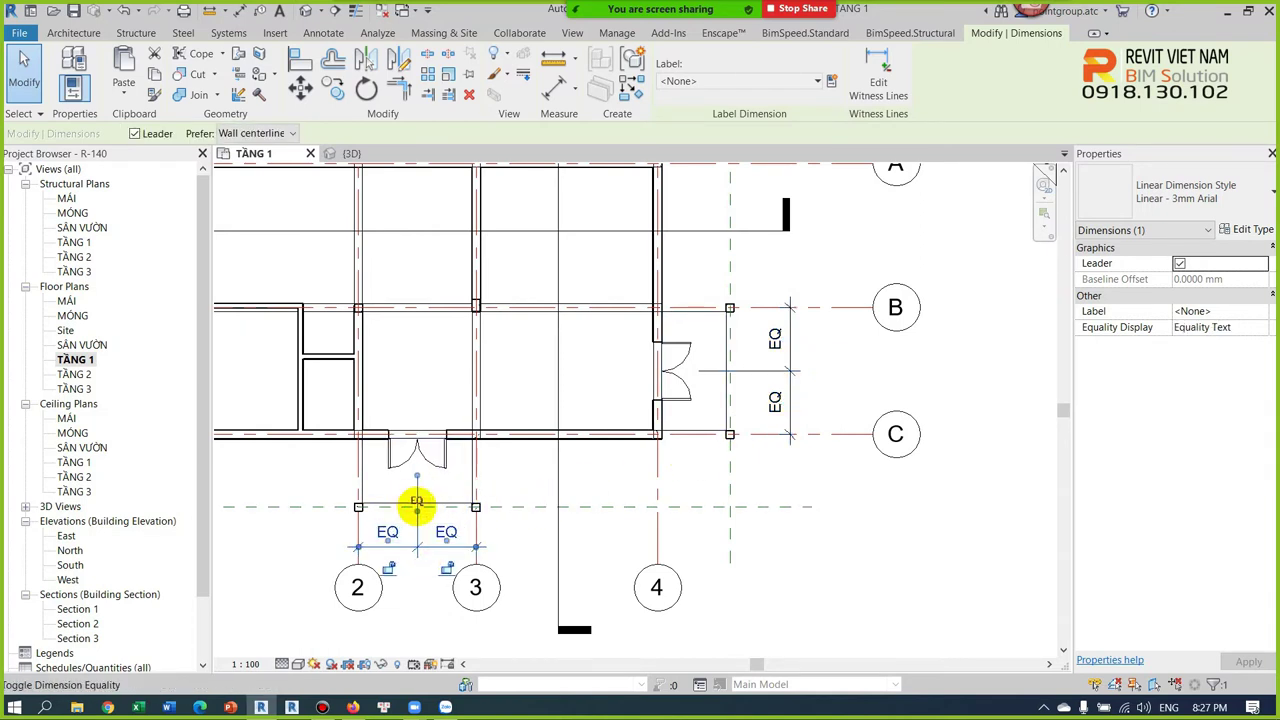
left_click(800, 413)
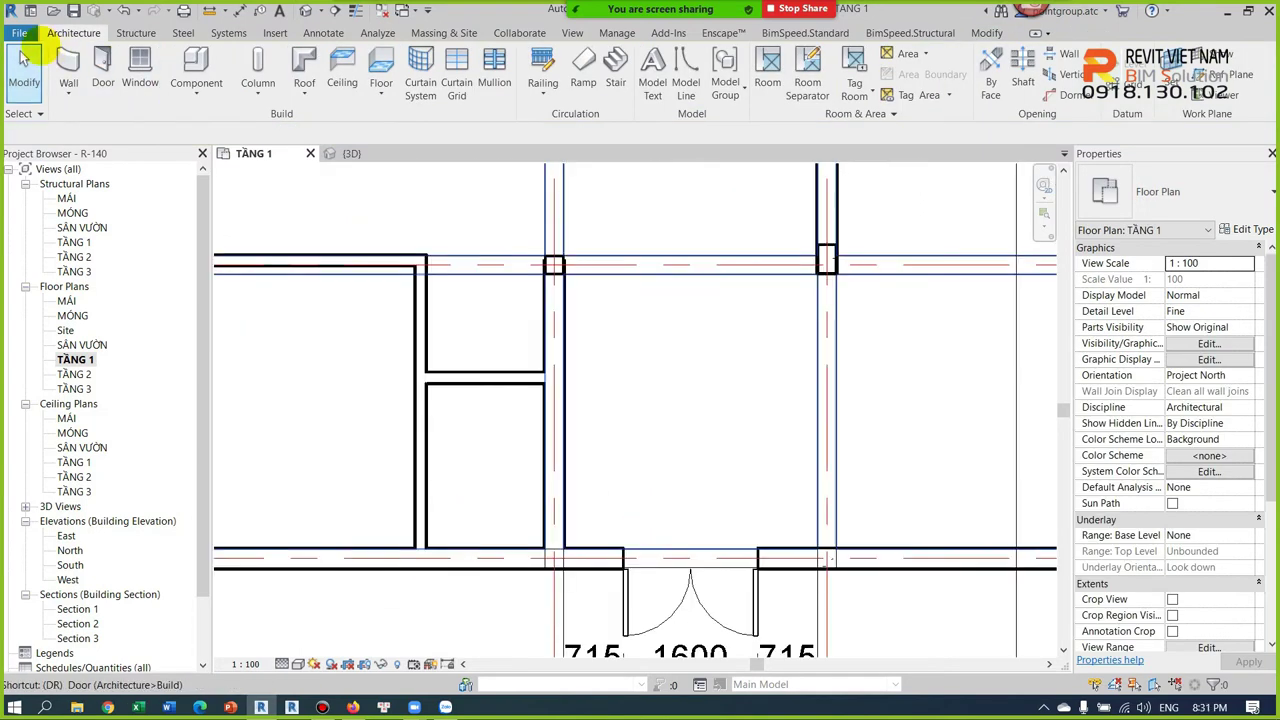
Pick the M_Single-Flush 0915 x 2134mm door and duplicate it as D1-900X2200
left_click(101, 65)
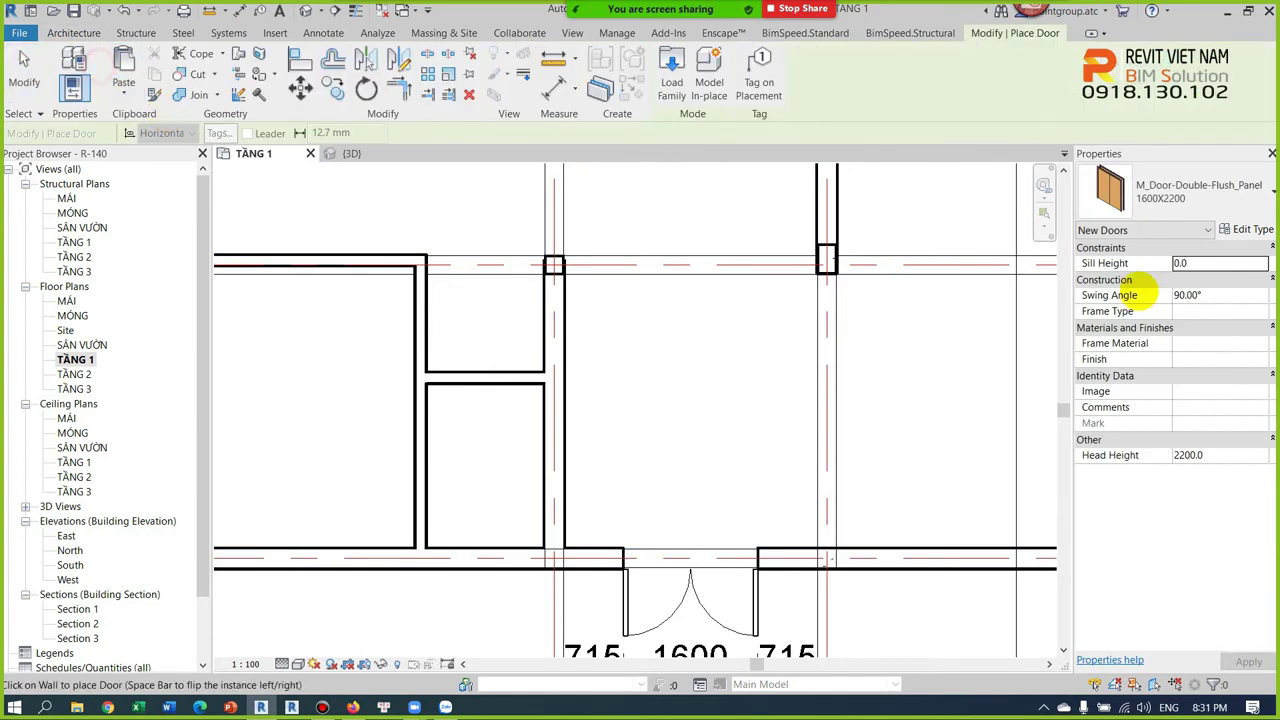
left_click(1222, 210)
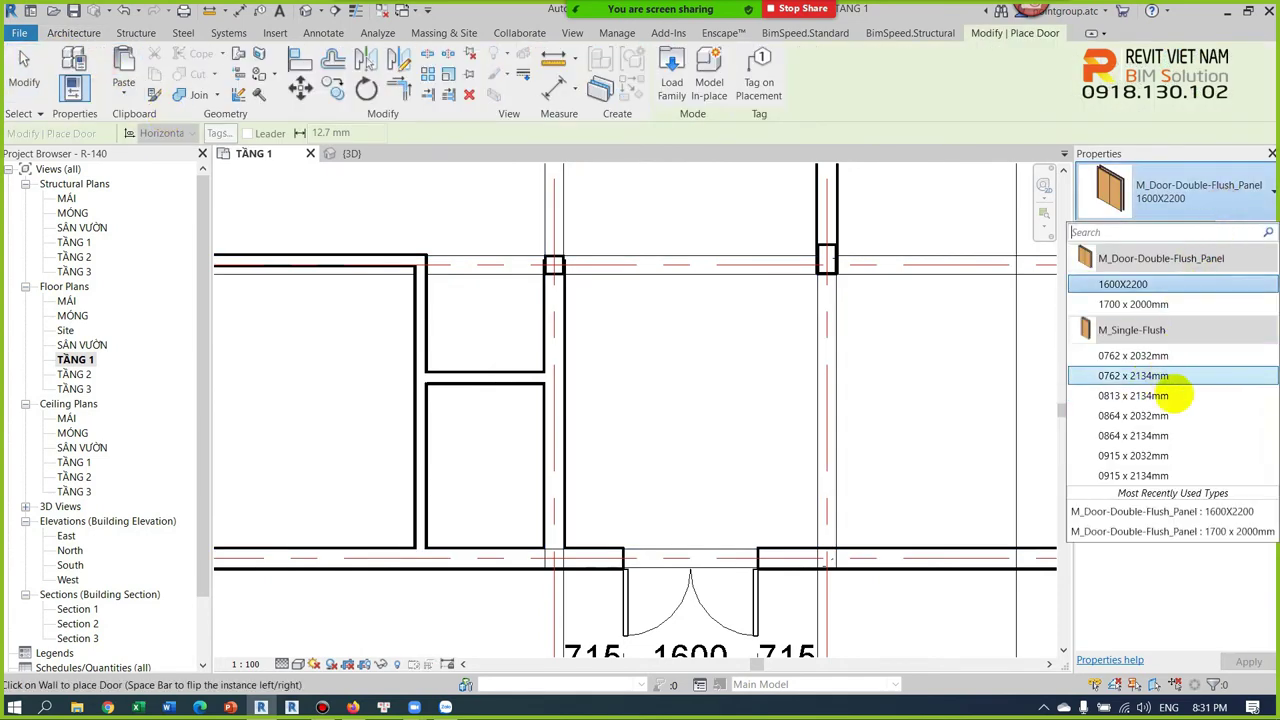
left_click(1150, 474)
left_click(1235, 229)
left_click(906, 102)
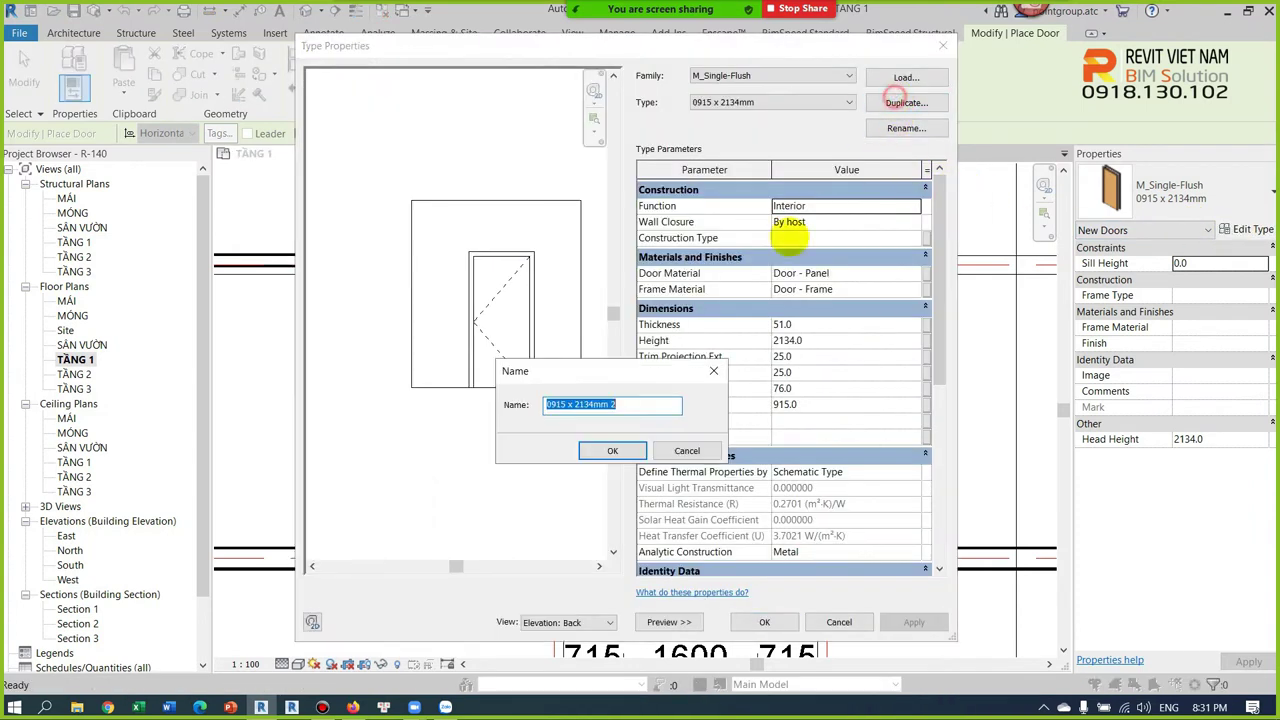
left_click_drag(633, 408, 510, 405)
type("D1-900X2200")
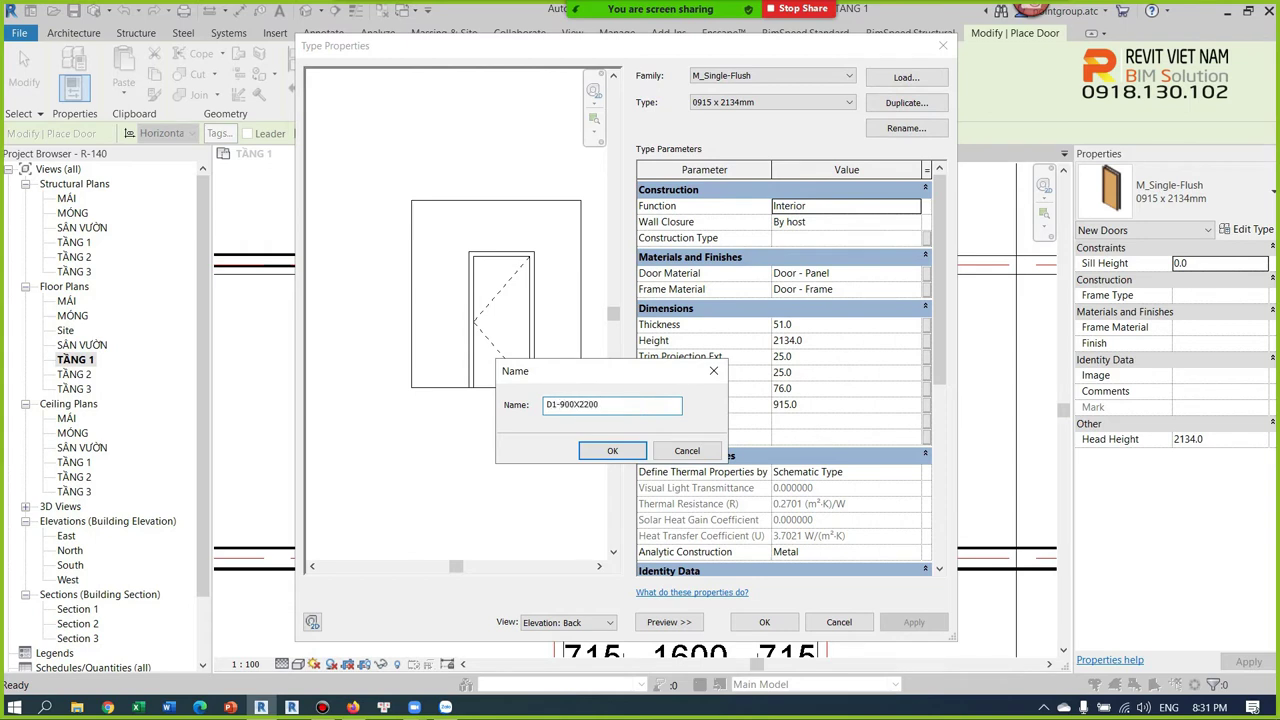
left_click(612, 450)
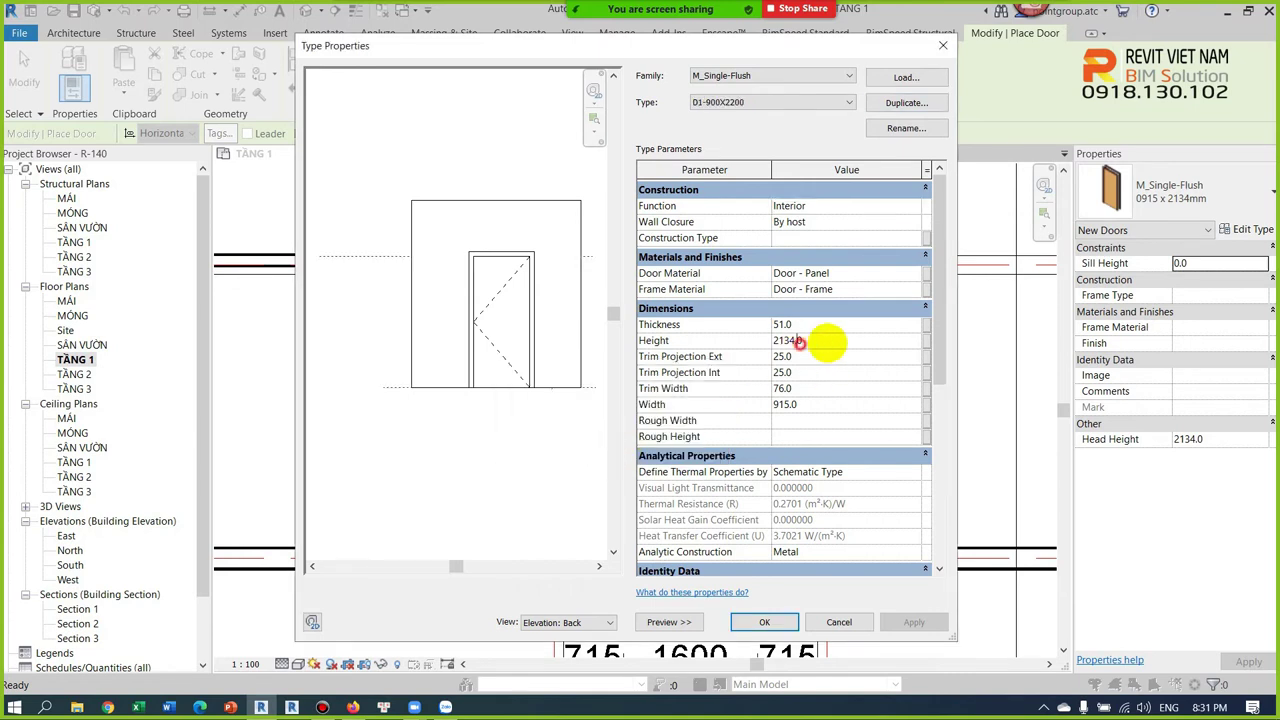
Set the D1-900X2200 type's Height to 2200 and Width to 900, then apply
double_click(799, 341)
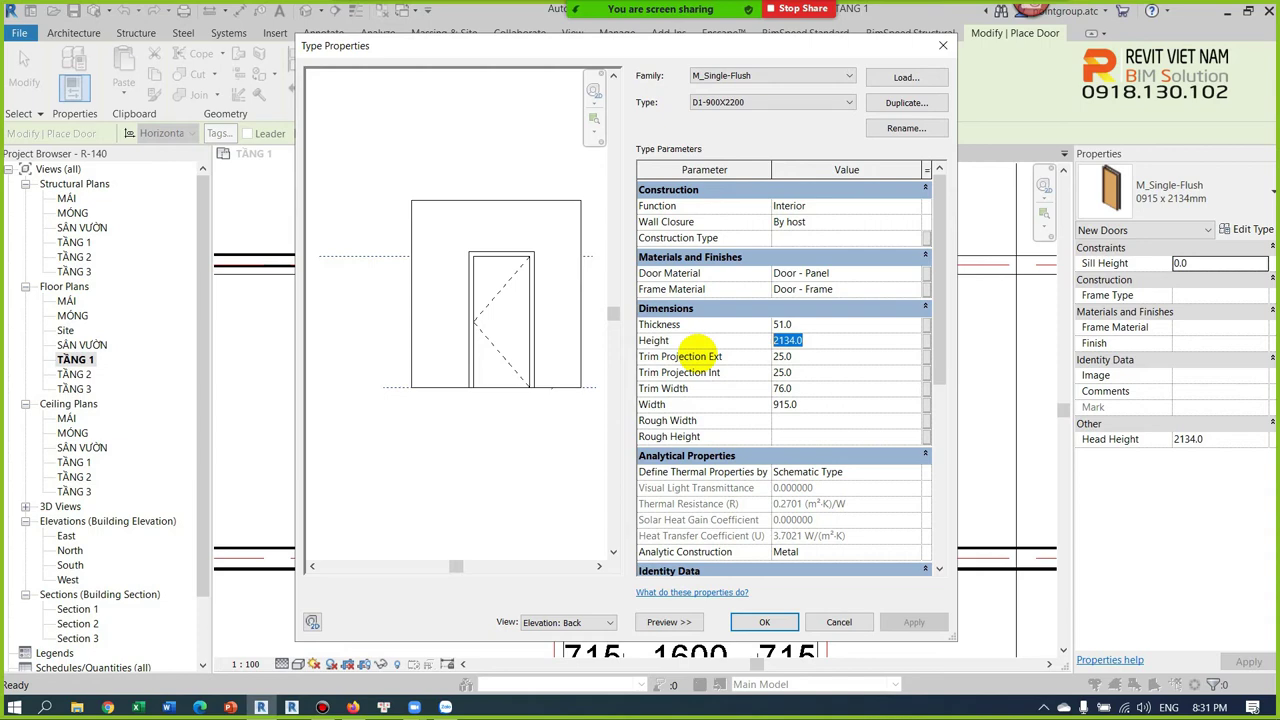
type("2200")
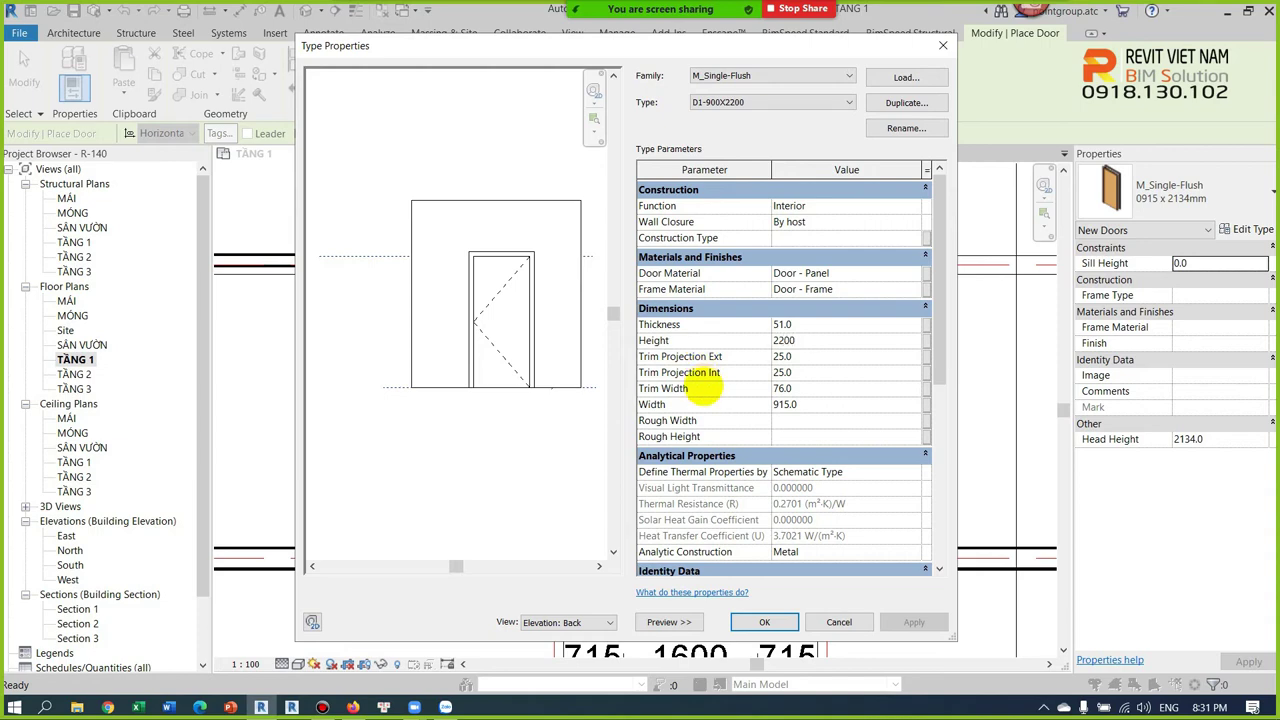
left_click(795, 405)
left_click_drag(838, 404, 745, 414)
type("900")
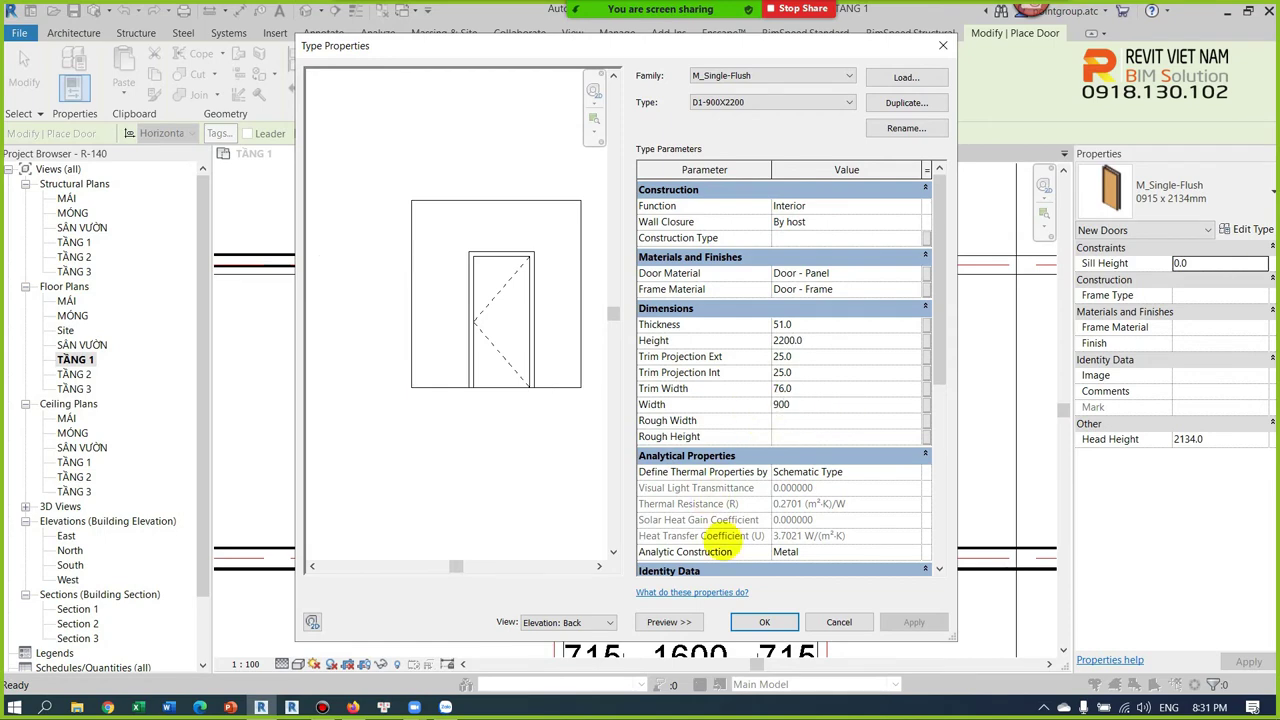
left_click(766, 620)
scroll(475, 336, "up", 2)
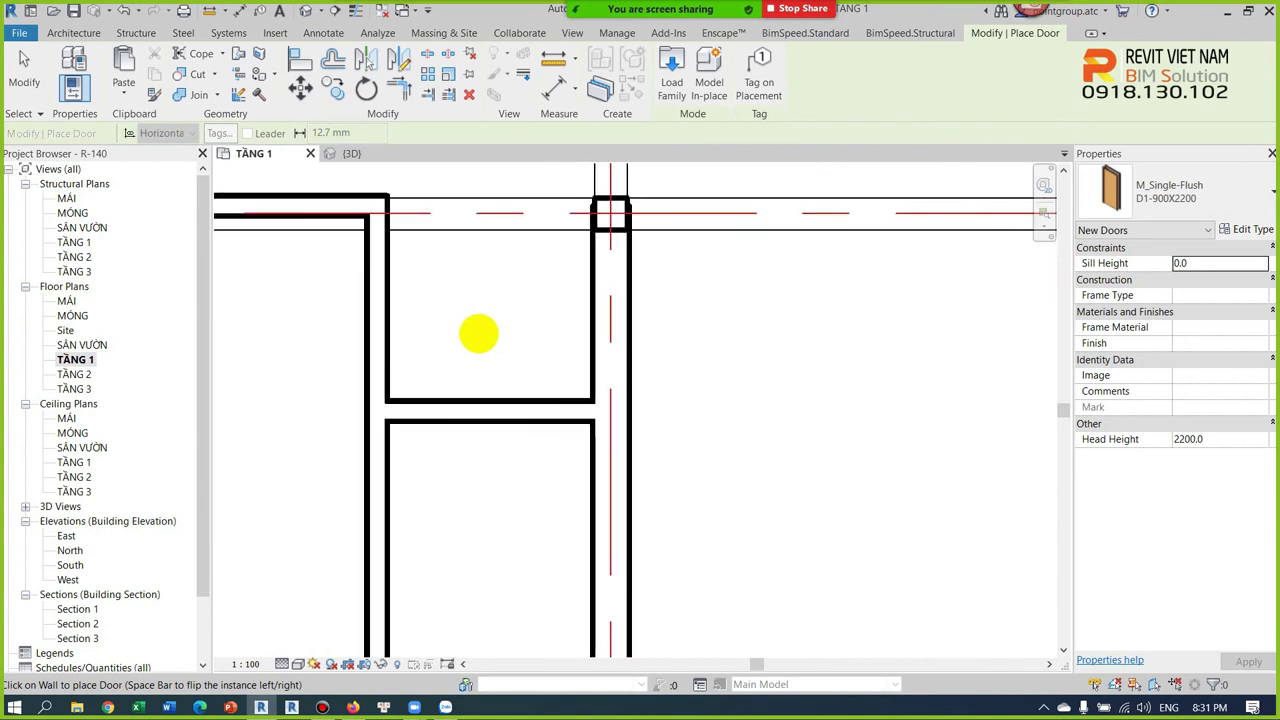
Place a D1-900X2200 door in the vertical wall, then select the new door
scroll(505, 390, "up", 1)
scroll(510, 402, "down", 2)
middle_click_drag(510, 402, 600, 443)
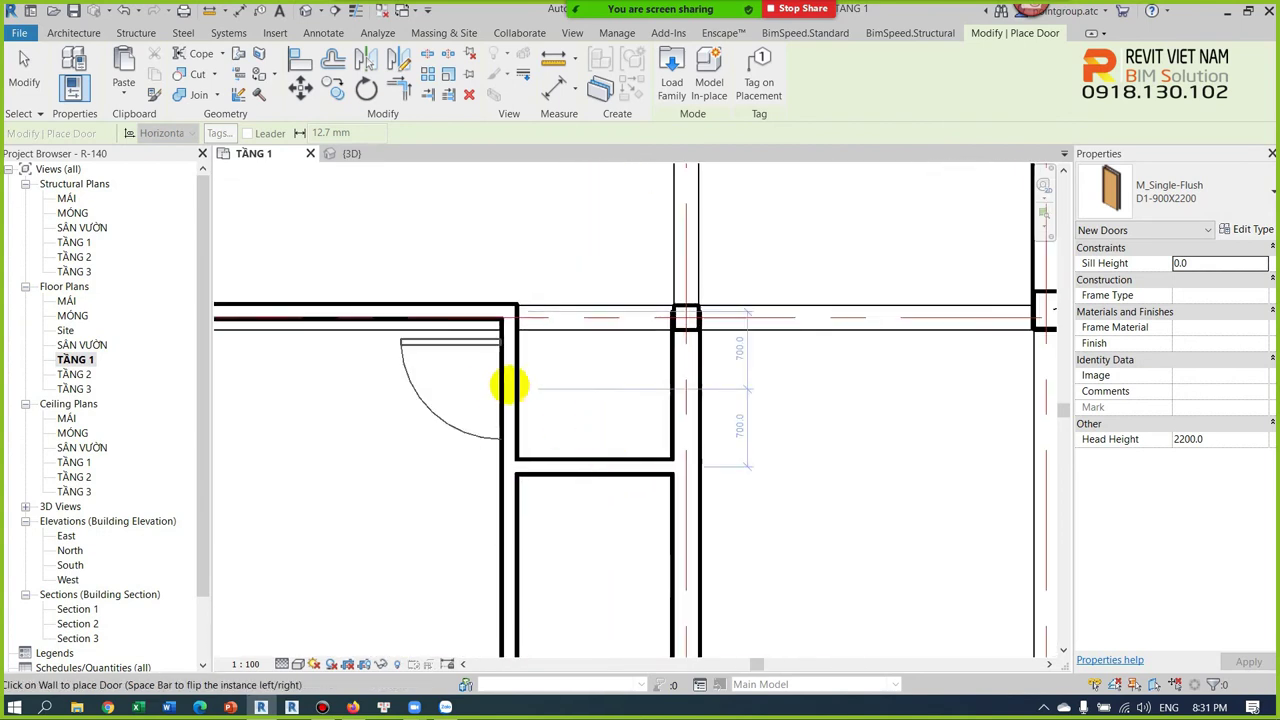
left_click(507, 383)
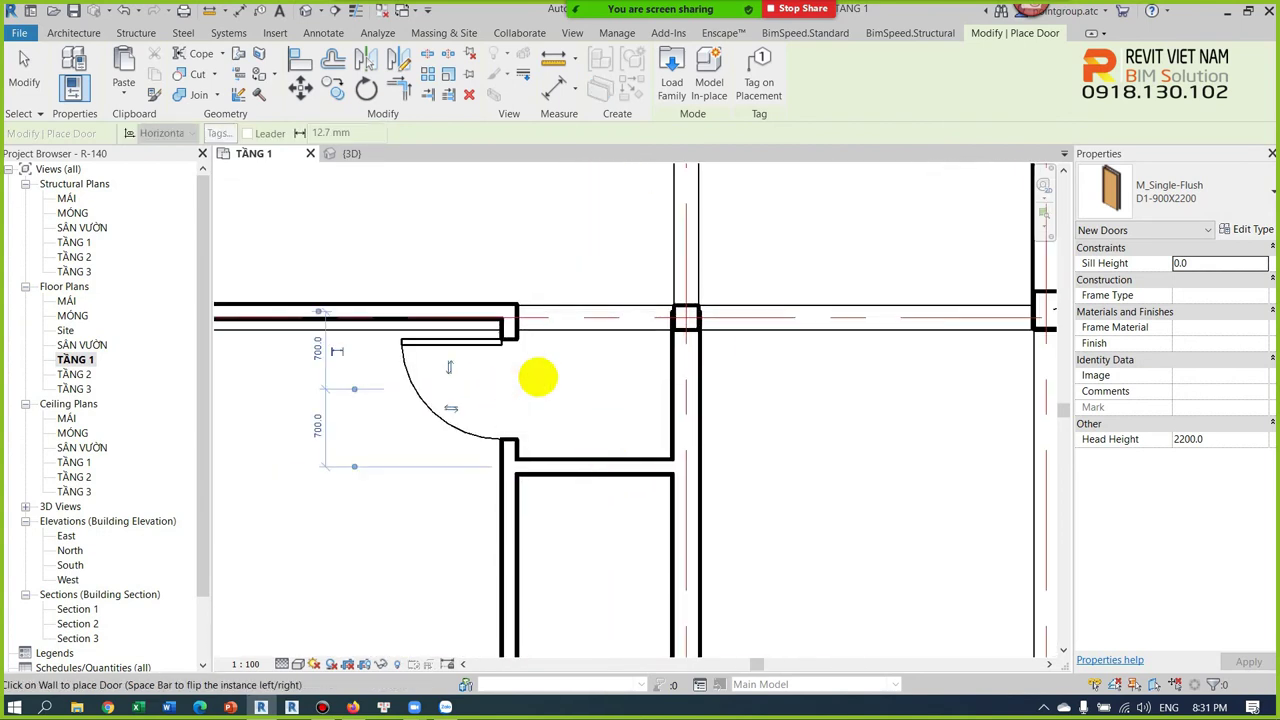
key("Escape")
key("Escape")
middle_click_drag(538, 377, 596, 352)
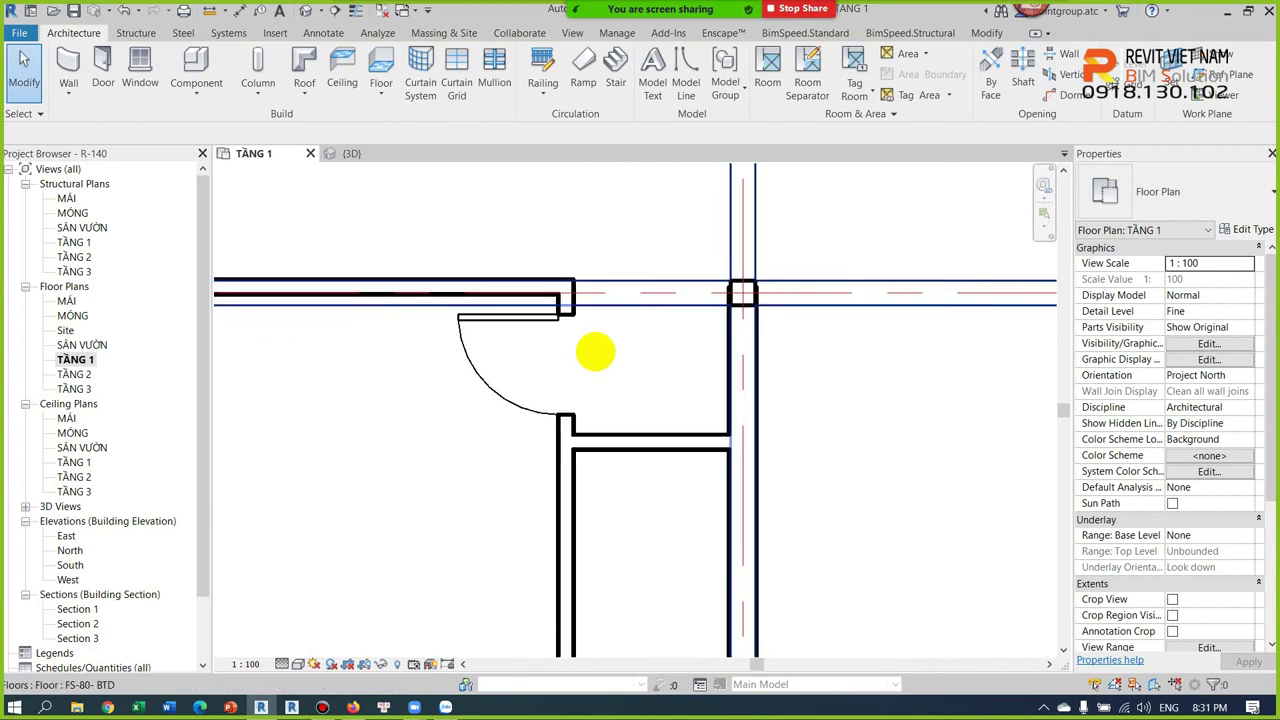
left_click(545, 320)
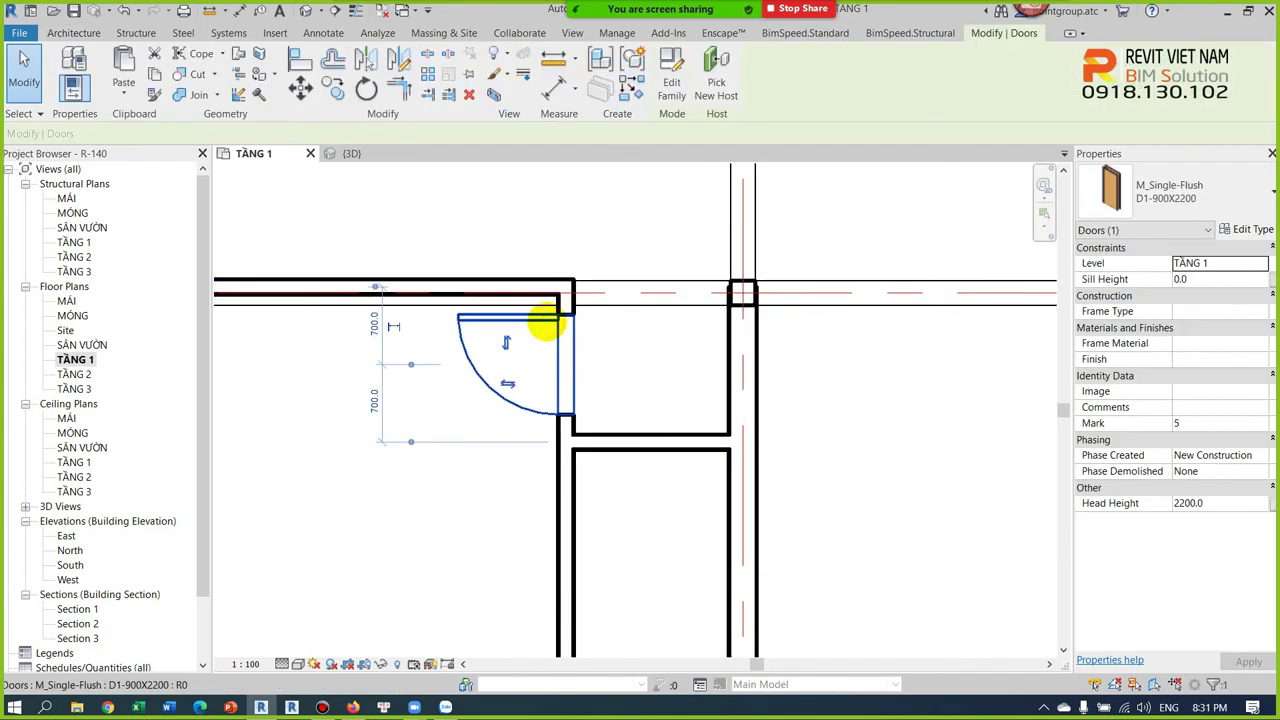
scroll(706, 407, "up", 3)
scroll(674, 394, "up", 3)
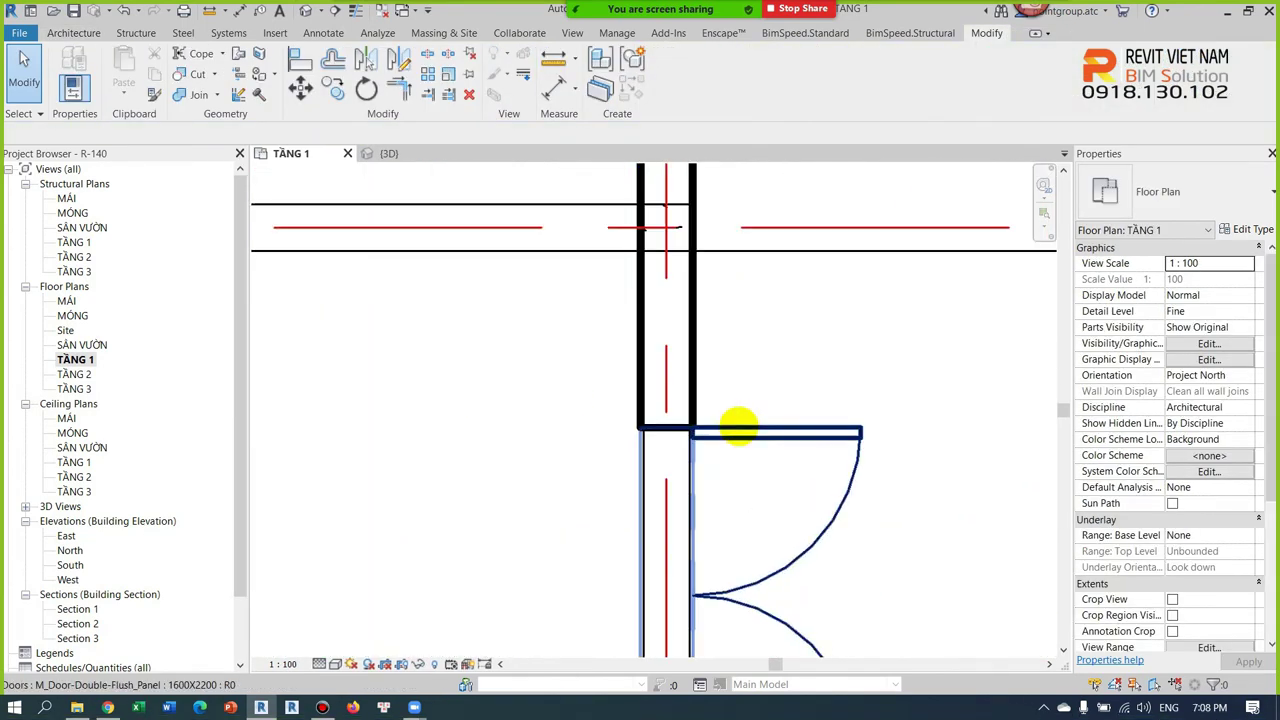
Select the WE-15-220-15 wall beside the new door and show its Type Properties
scroll(735, 421, "down", 2)
scroll(706, 423, "up", 2)
left_click(706, 423)
key("Escape")
left_click(701, 400)
scroll(640, 330, "up", 2)
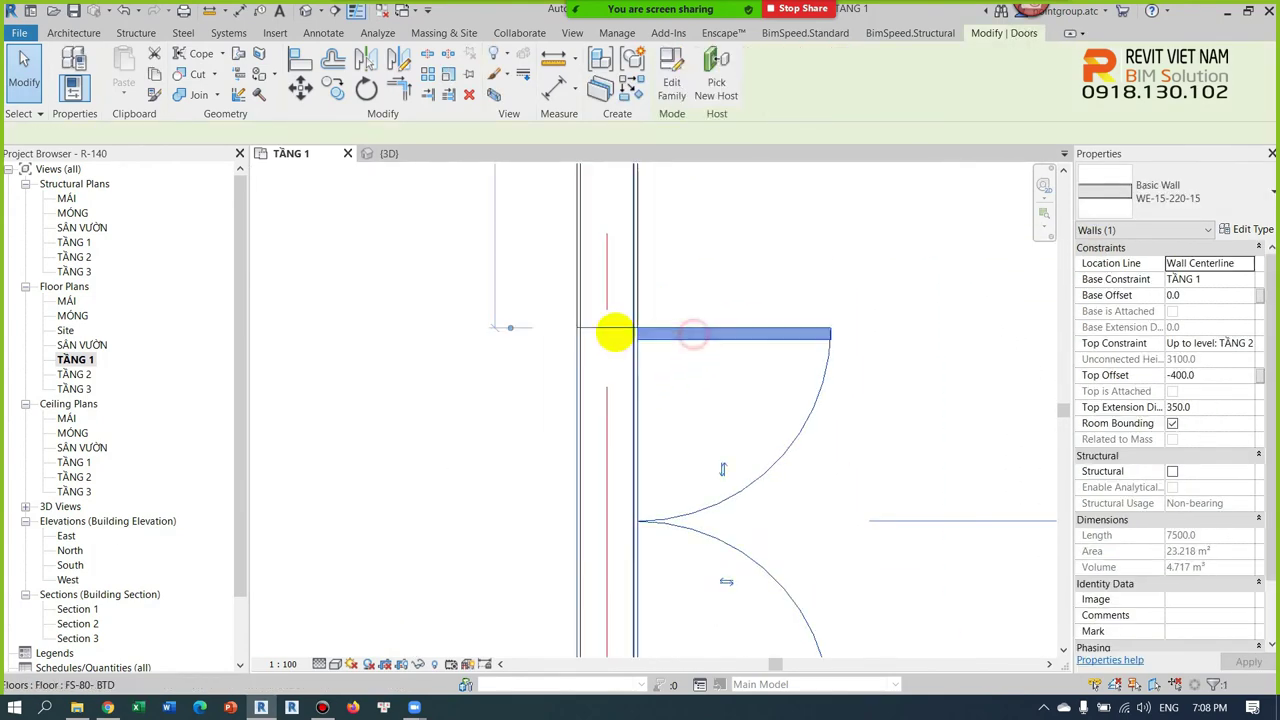
key("Escape")
scroll(690, 370, "down", 2)
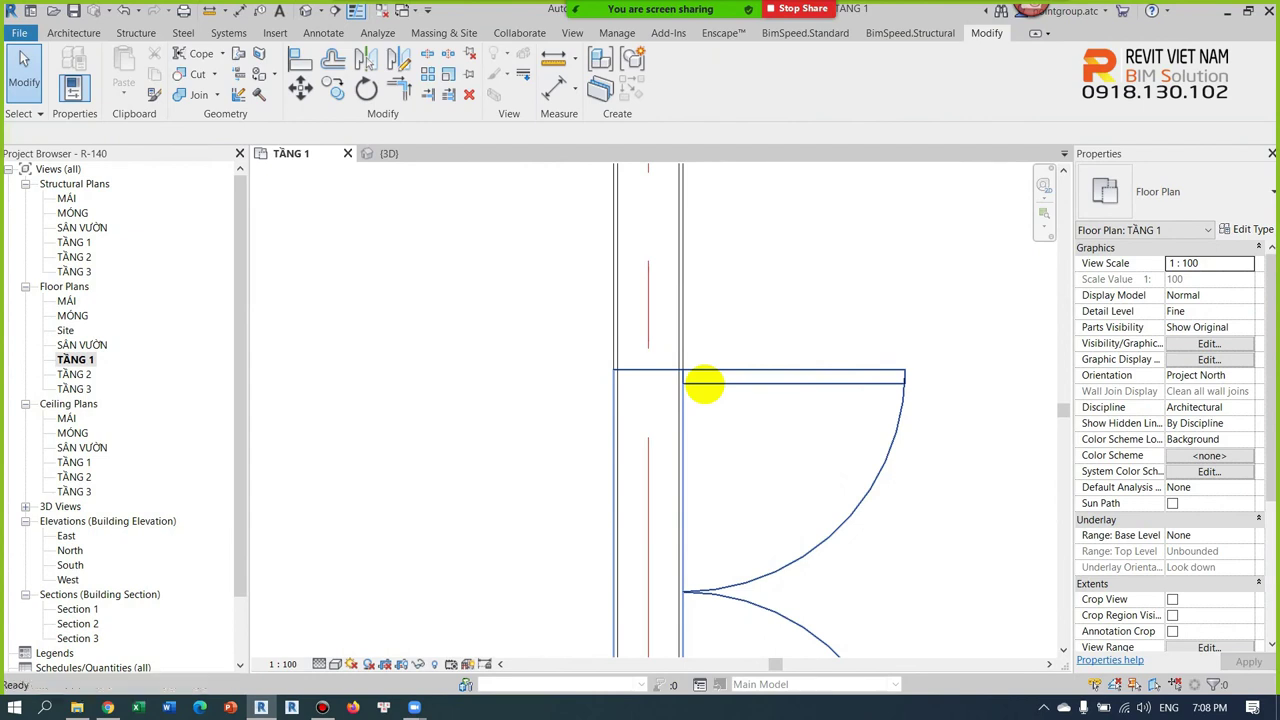
scroll(700, 386, "down", 1)
scroll(690, 415, "down", 1)
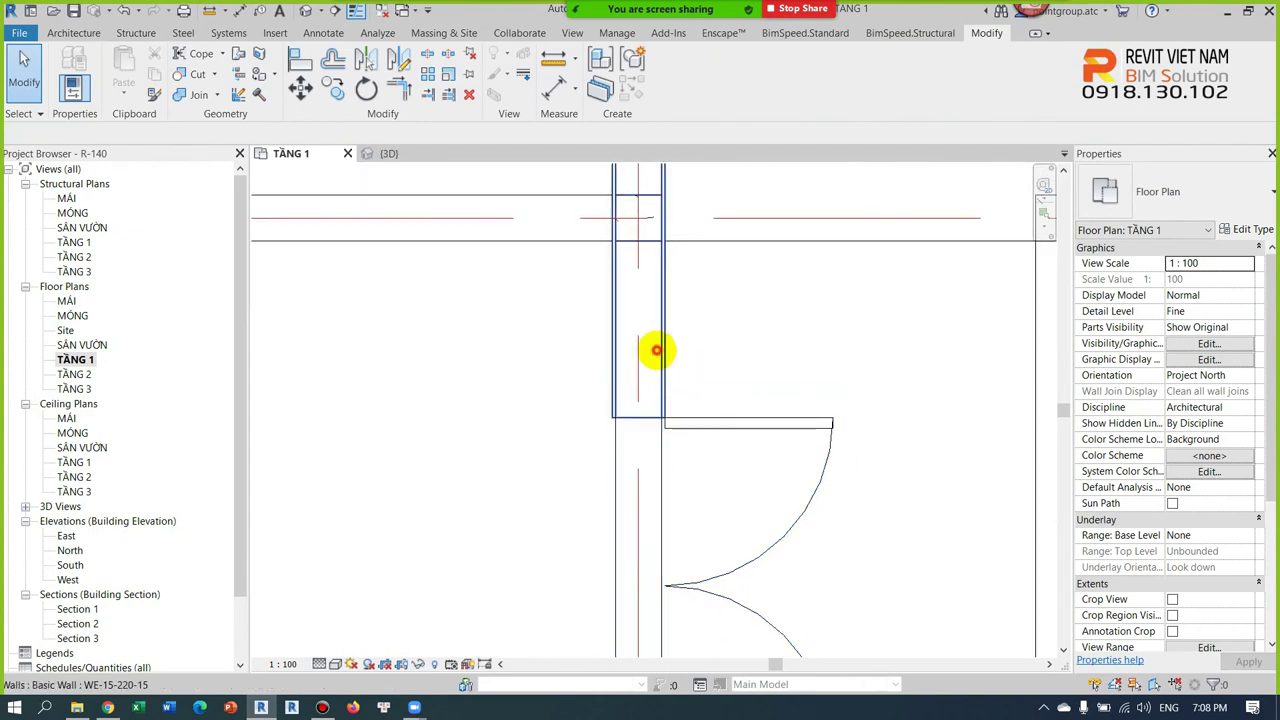
left_click(654, 349)
left_click(1252, 229)
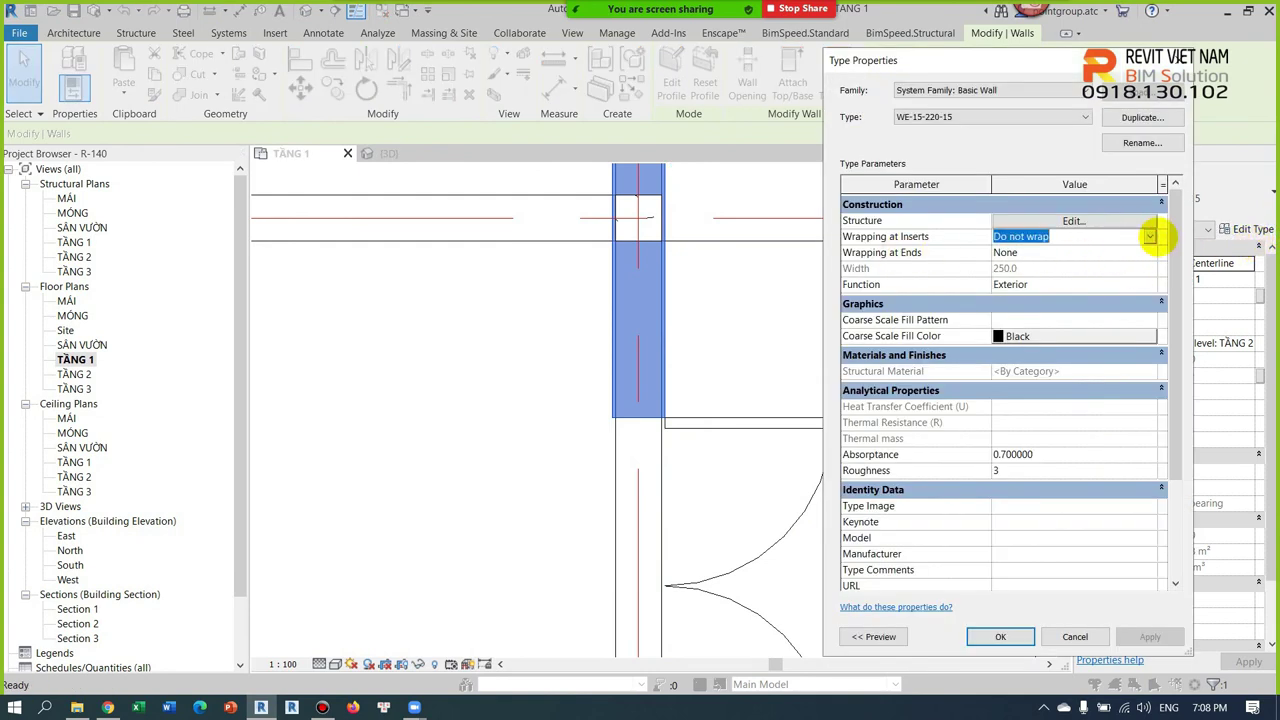
Change WE-15-220-15 Wrapping at Inserts from Do not wrap to Both, confirm, and deselect
left_click(1150, 236)
left_click(1005, 292)
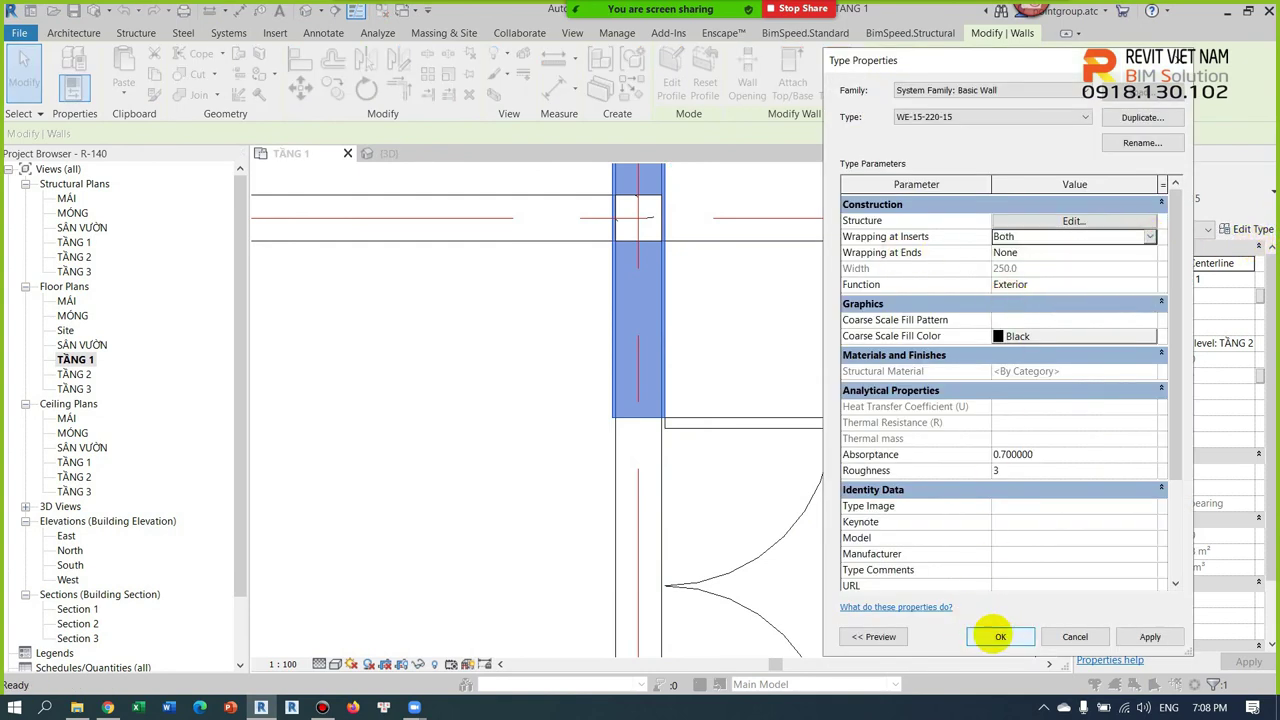
left_click(1000, 636)
left_click(750, 358)
scroll(652, 426, "up", 2)
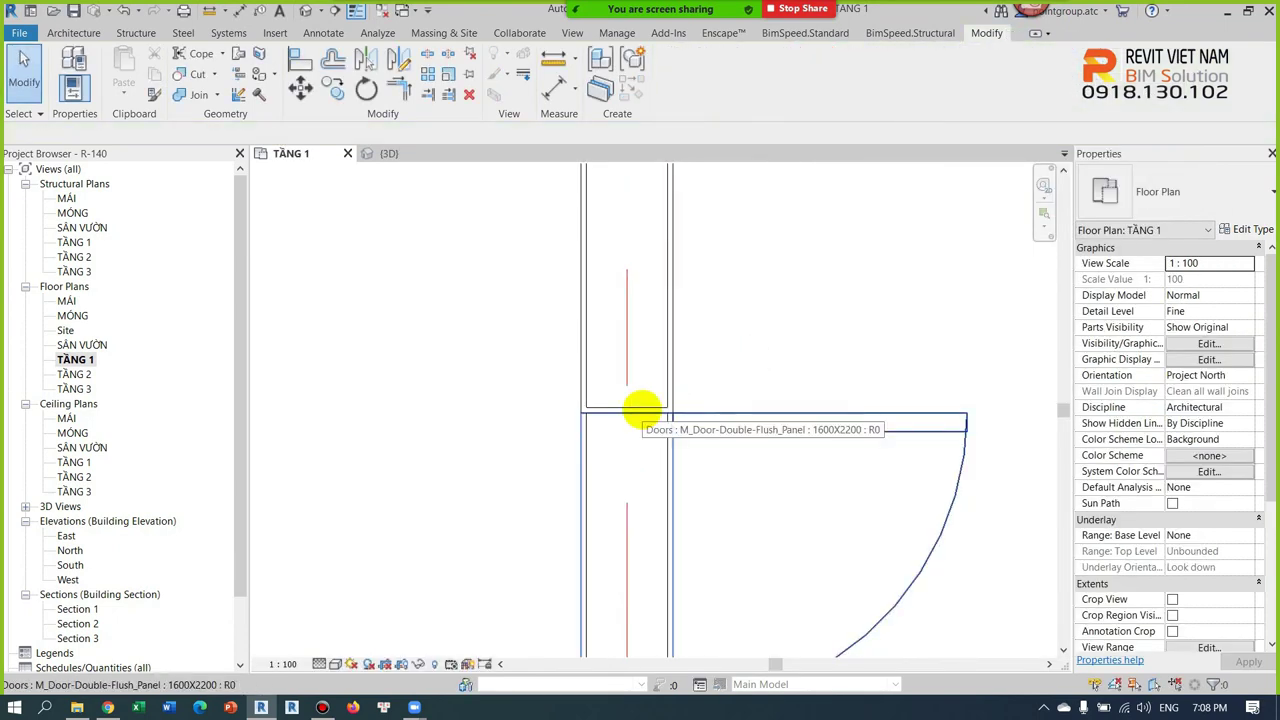
scroll(641, 408, "down", 2)
scroll(634, 408, "down", 2)
scroll(677, 457, "down", 2)
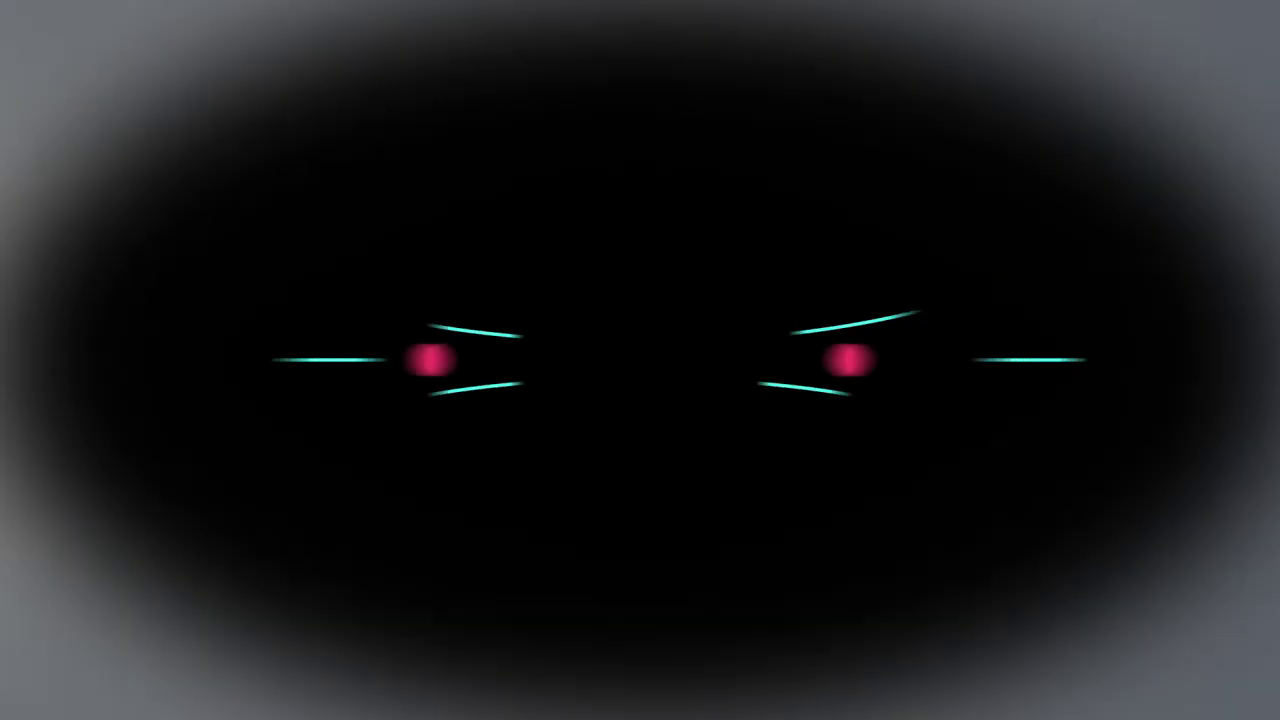